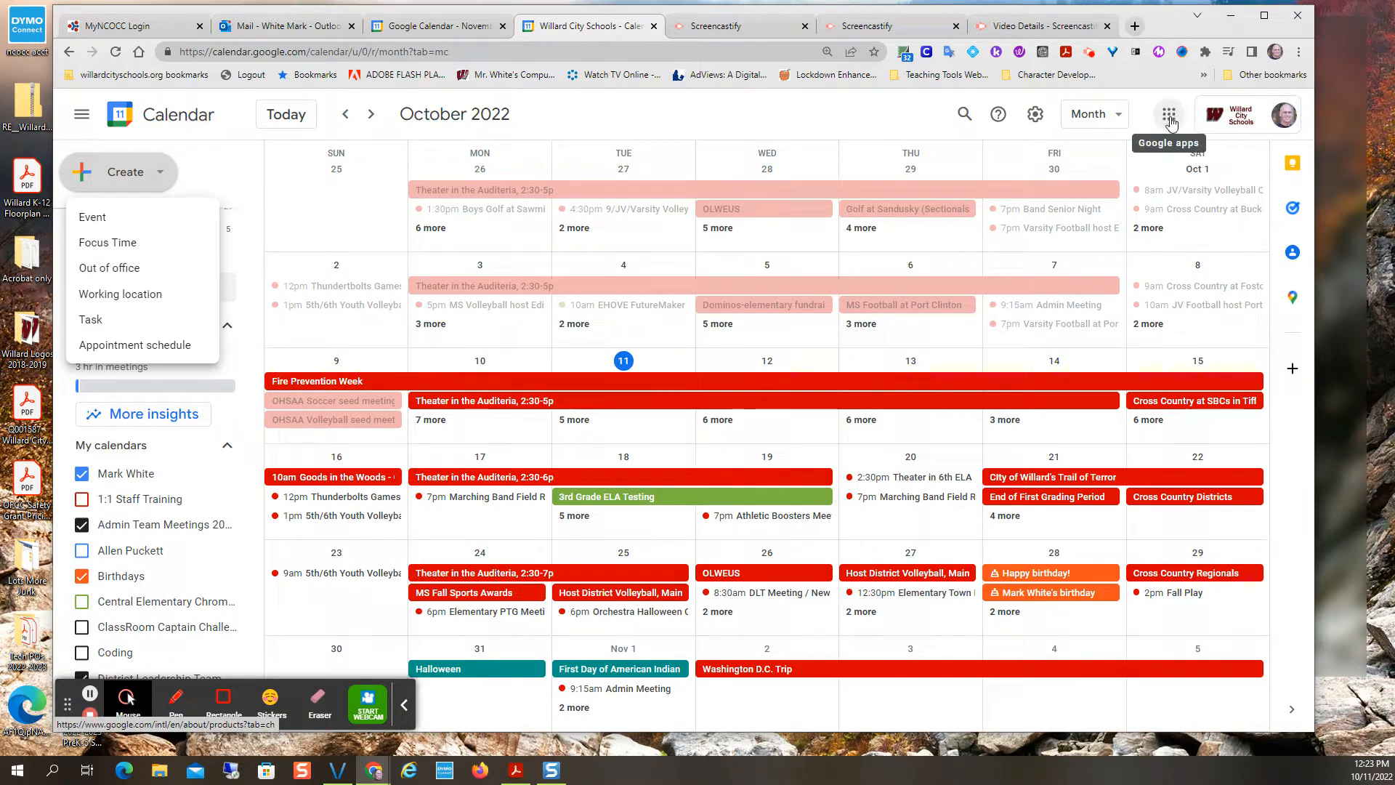
# Step: Move Calendar into Classroom's place in the Google apps launcher, then close the launcher
pyautogui.click(1169, 117)
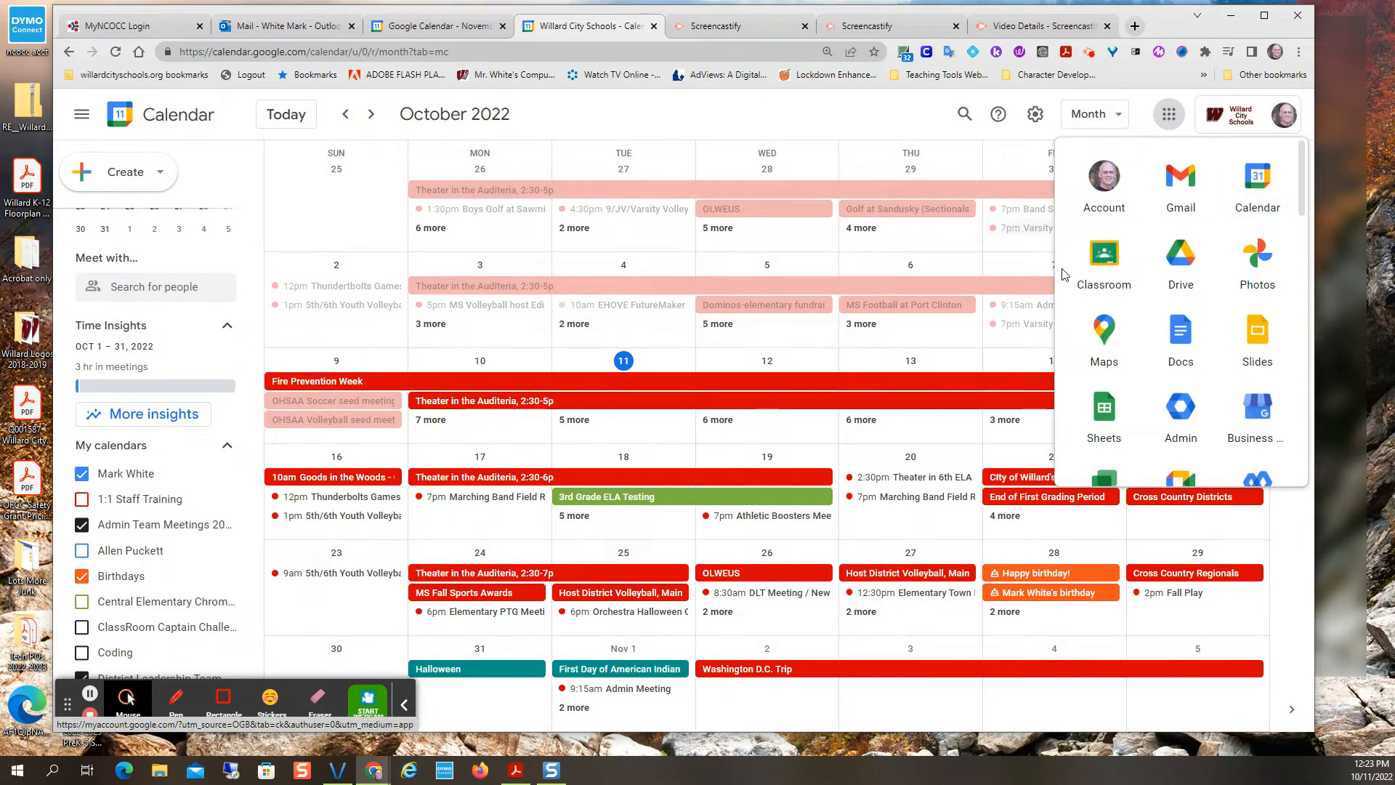
pyautogui.moveTo(1257, 178); pyautogui.dragTo(1105, 262)
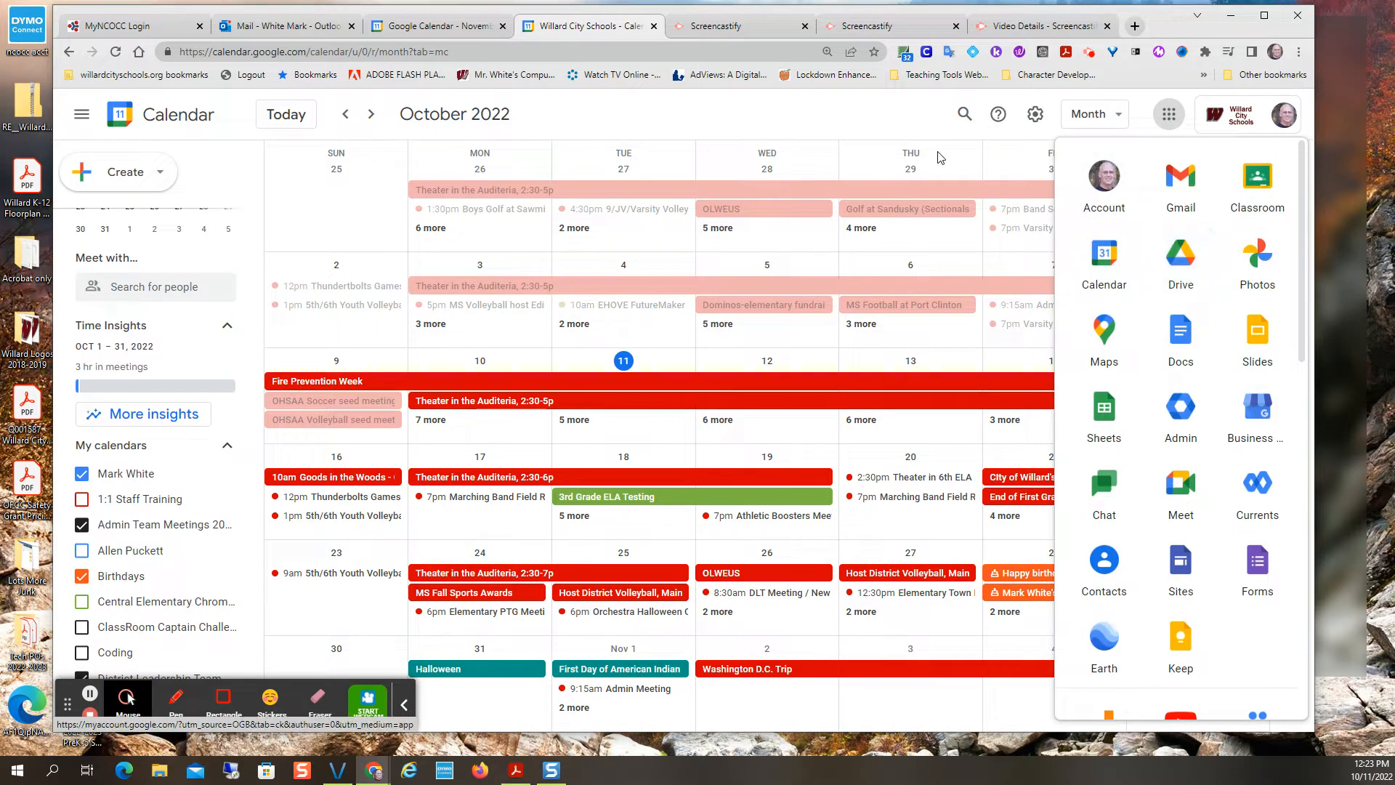
pyautogui.click(901, 118)
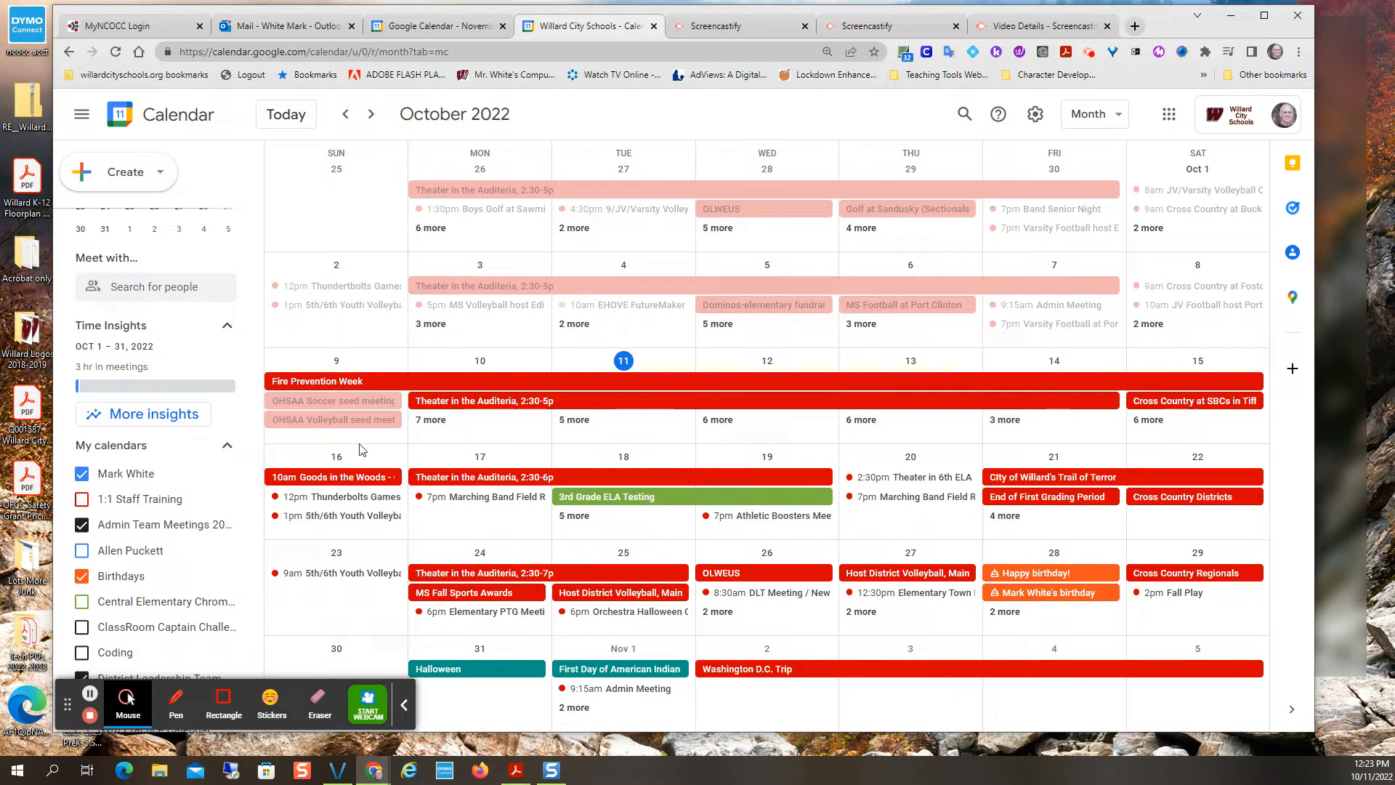
# Step: Examine the calendar's creation options and its general settings, including working hours, offline and appointment schedules
pyautogui.click(142, 174)
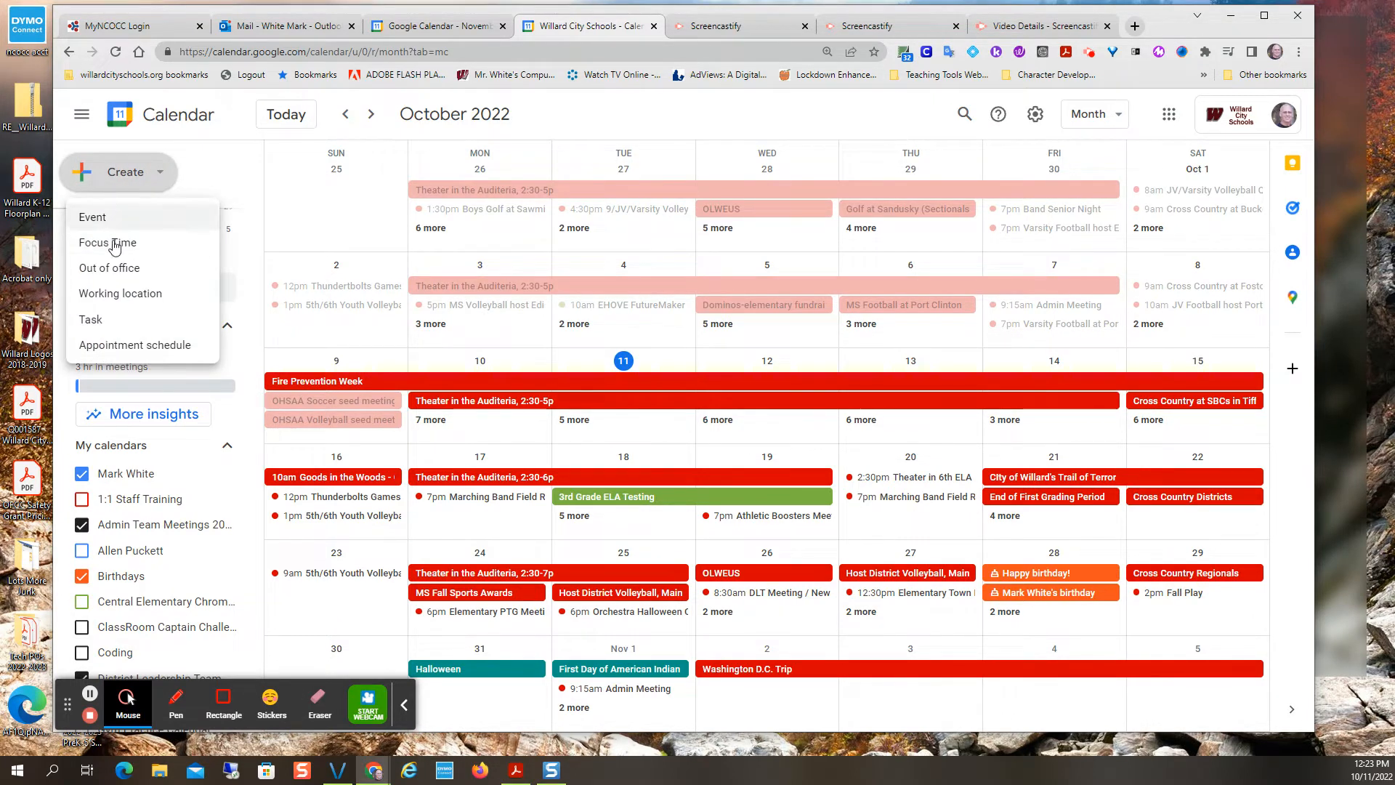
pyautogui.click(158, 174)
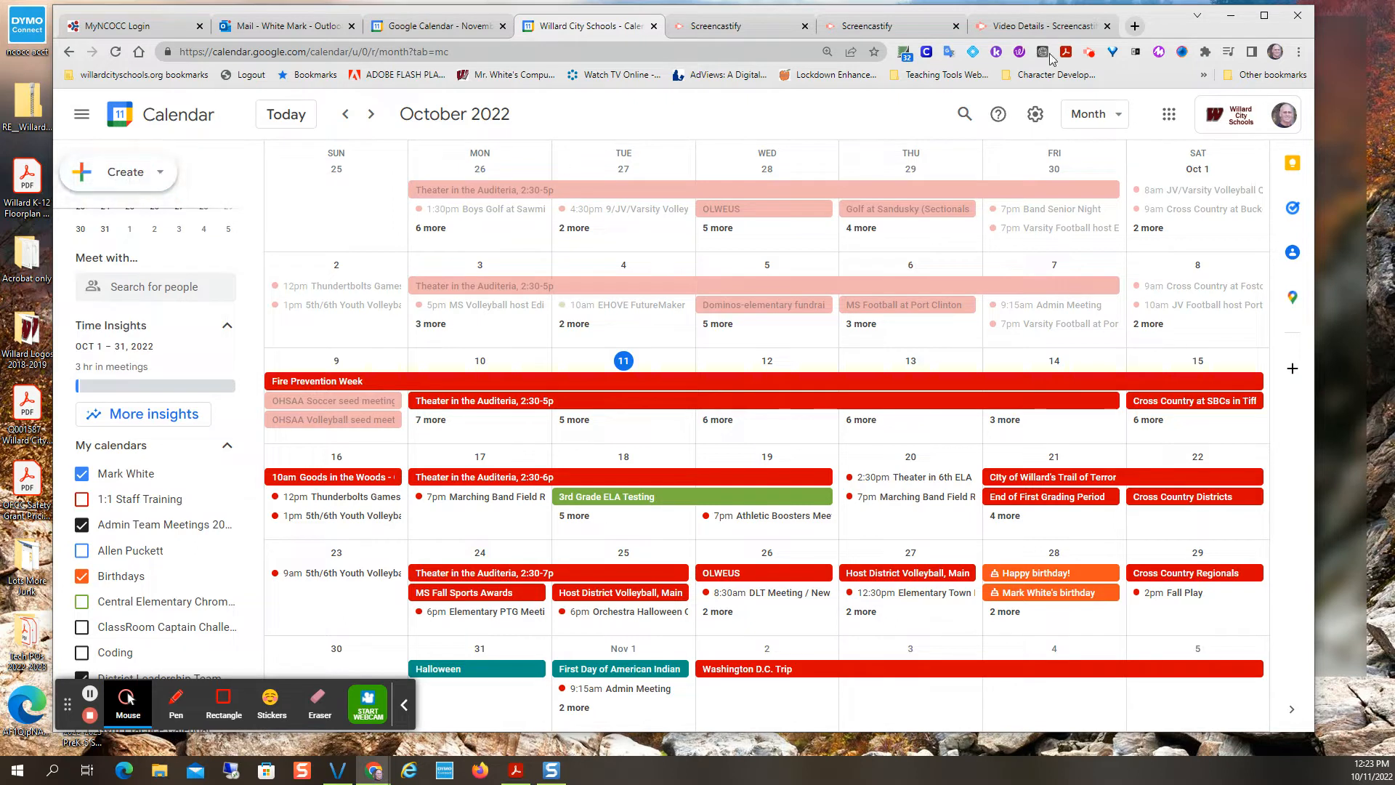
pyautogui.click(1035, 116)
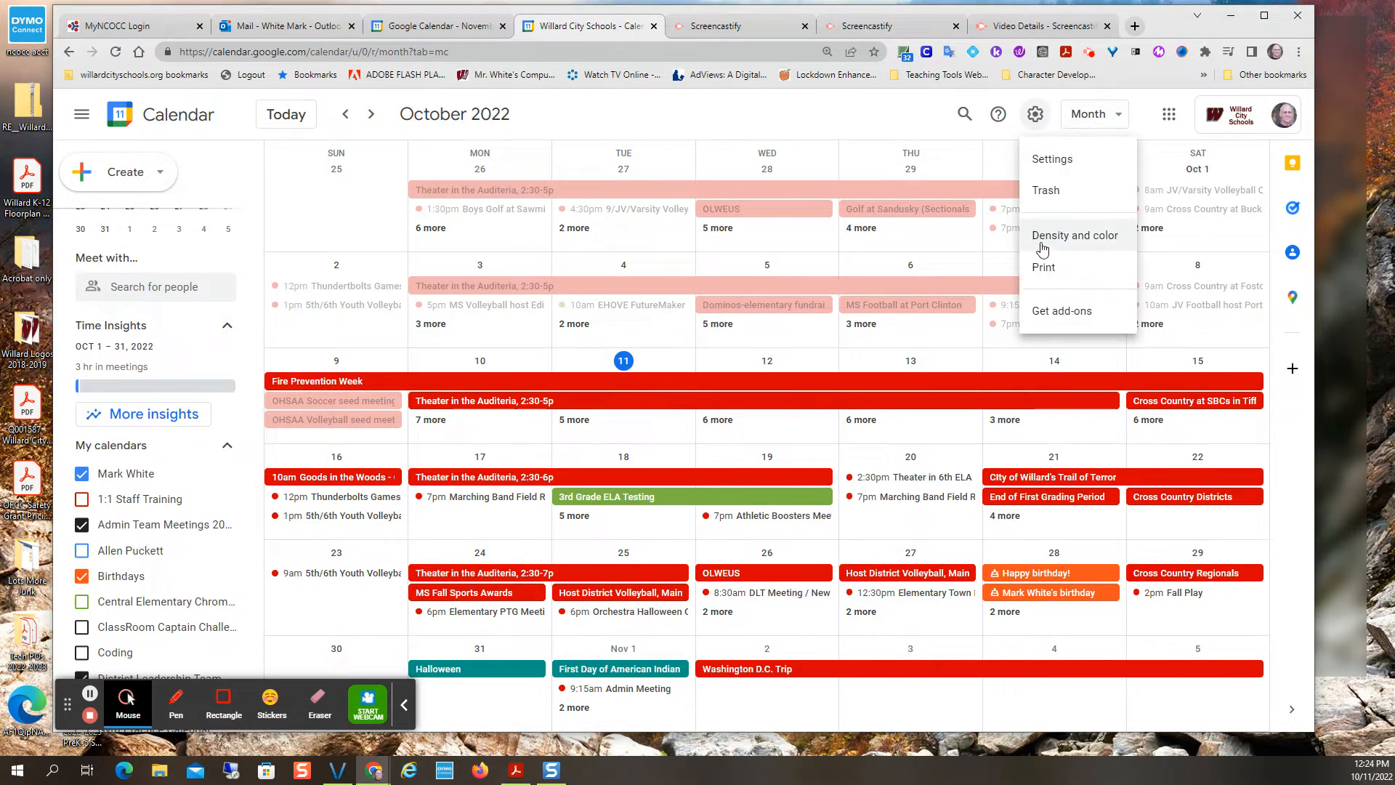
pyautogui.click(1052, 158)
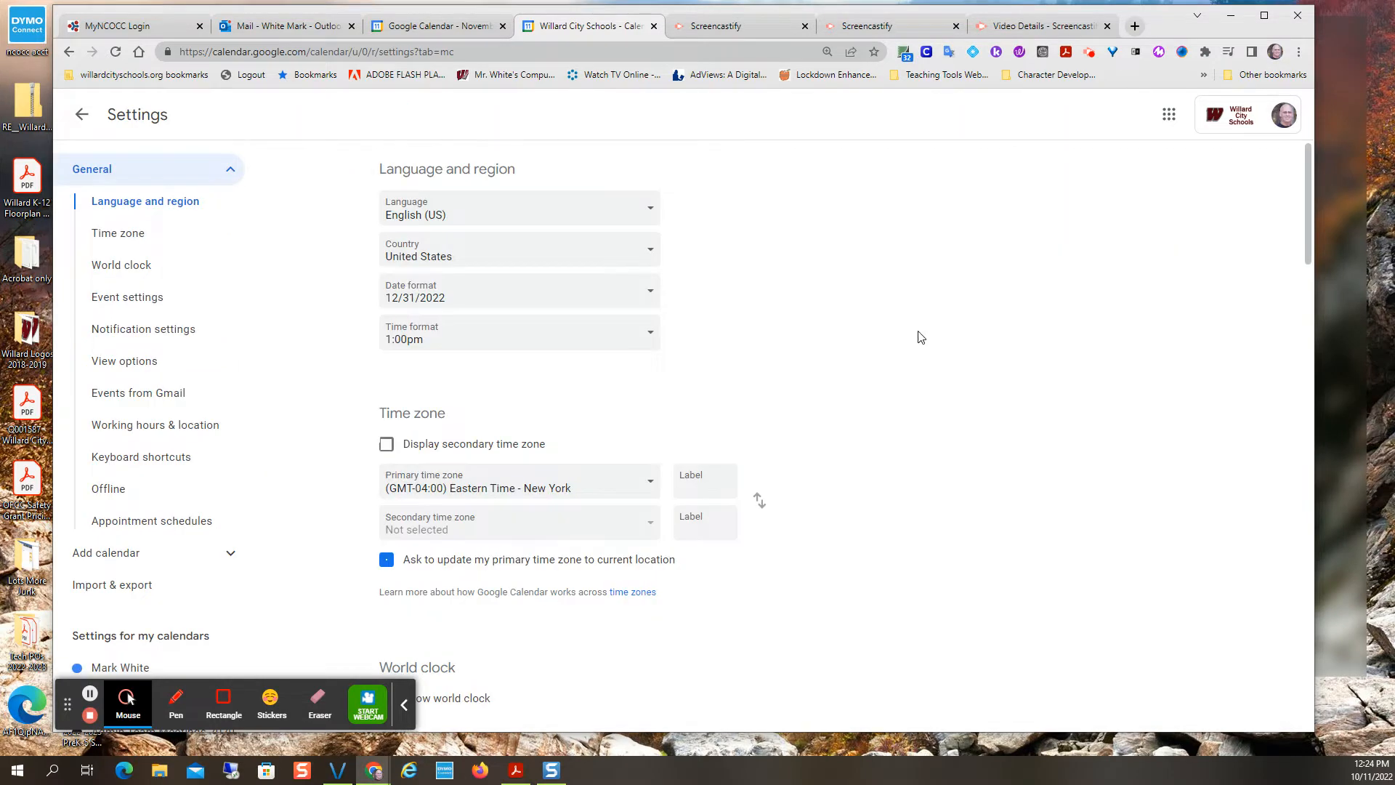
pyautogui.scroll(-3, 436, 336)
pyautogui.scroll(-4, 720, 333)
pyautogui.scroll(-15, 742, 333)
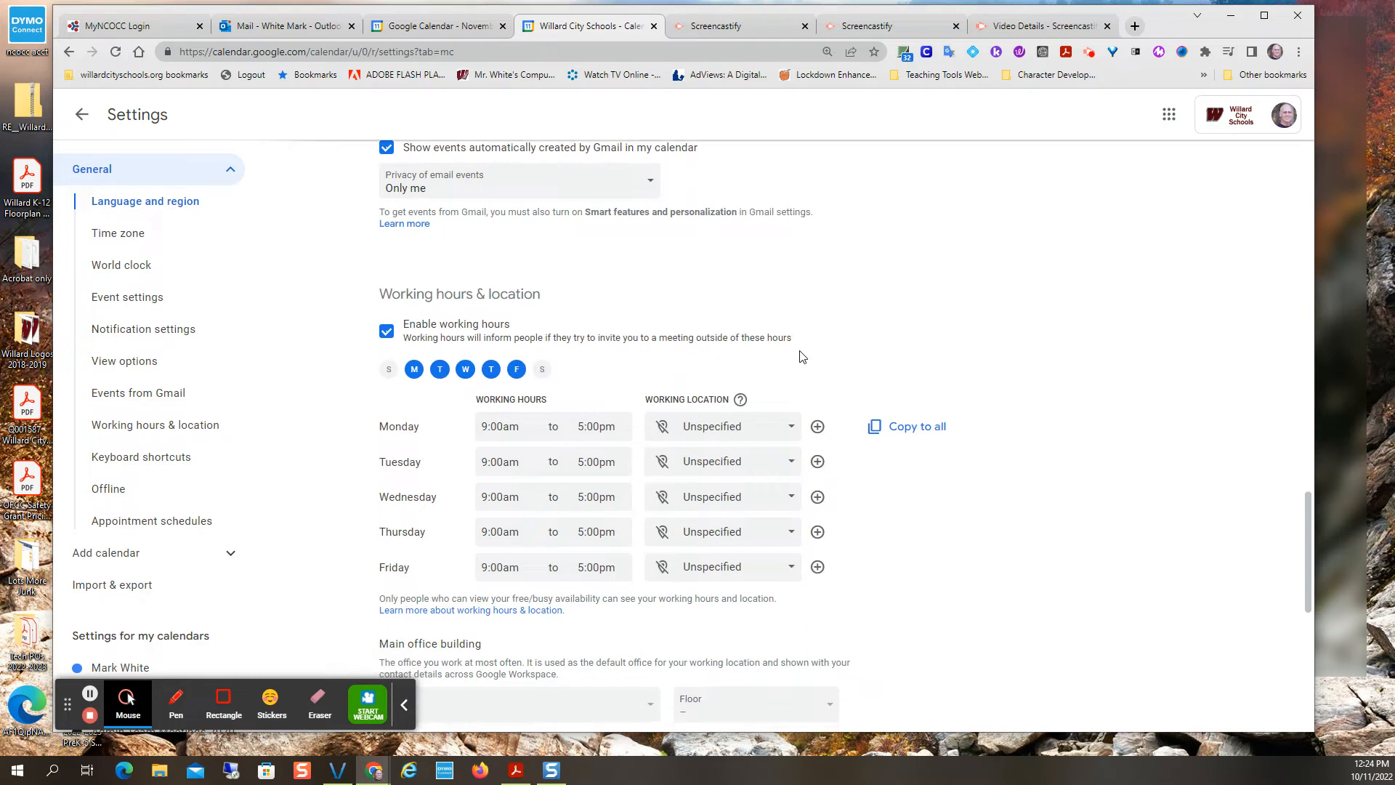
pyautogui.scroll(-8, 802, 356)
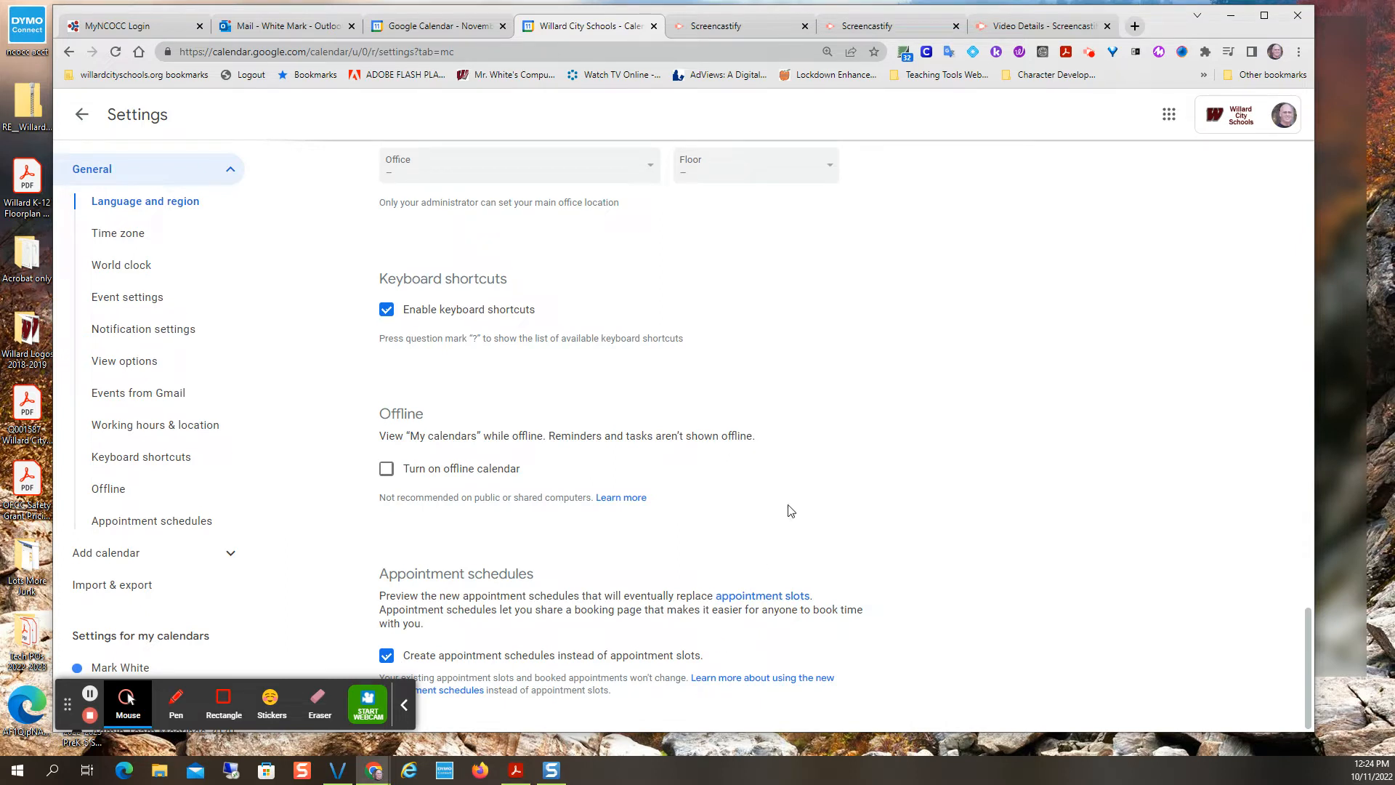
pyautogui.scroll(4, 791, 509)
pyautogui.scroll(2, 875, 533)
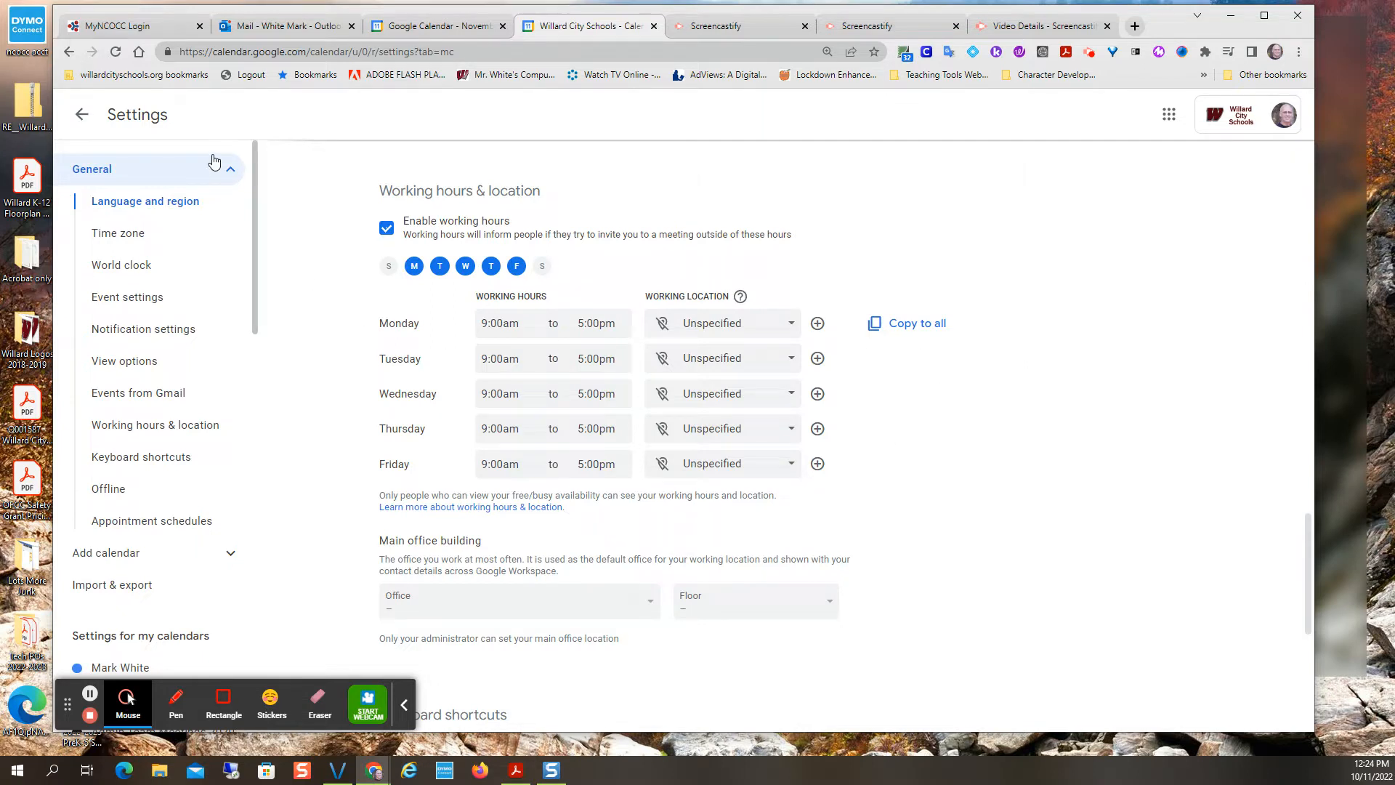
# Step: Check the creation options in the other account's November 2022 calendar and close that calendar
pyautogui.click(443, 29)
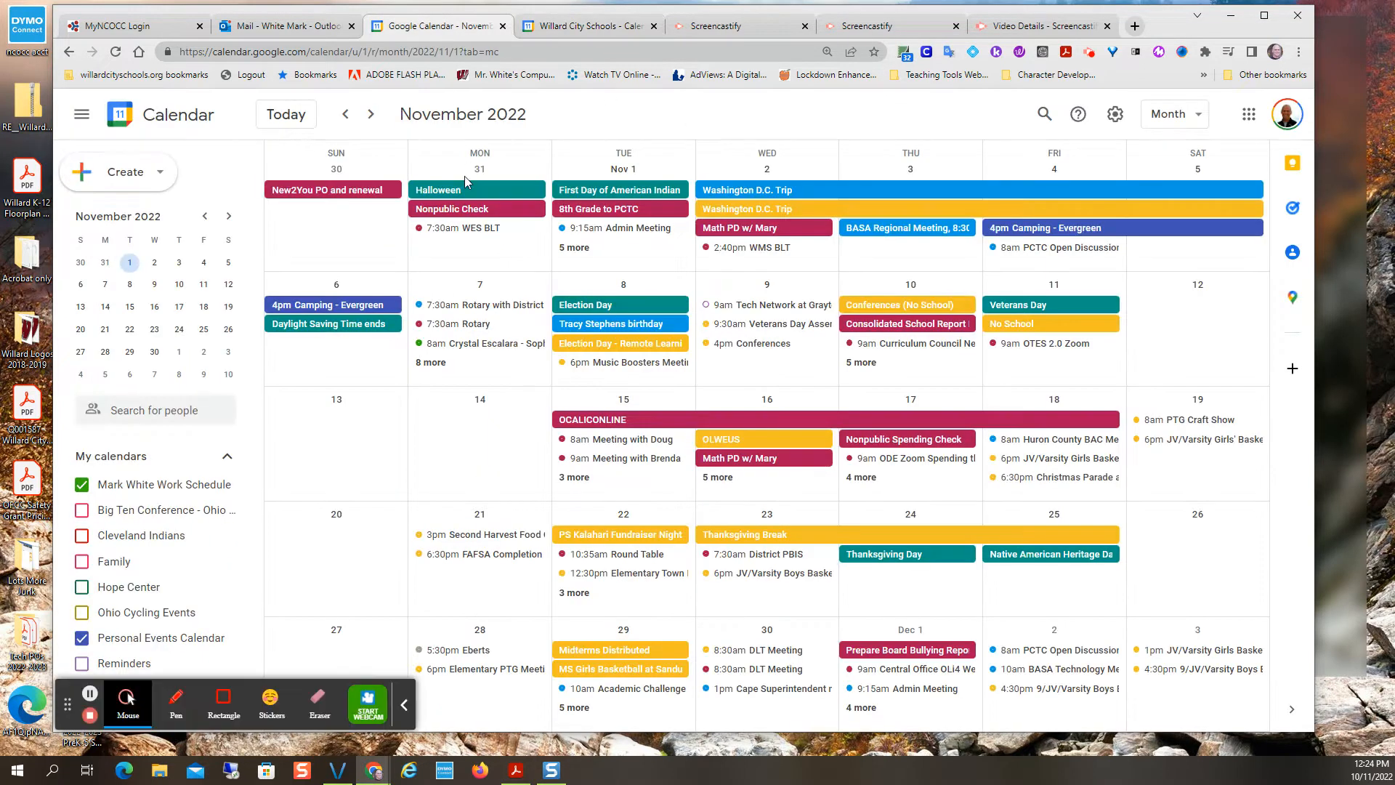
pyautogui.click(144, 177)
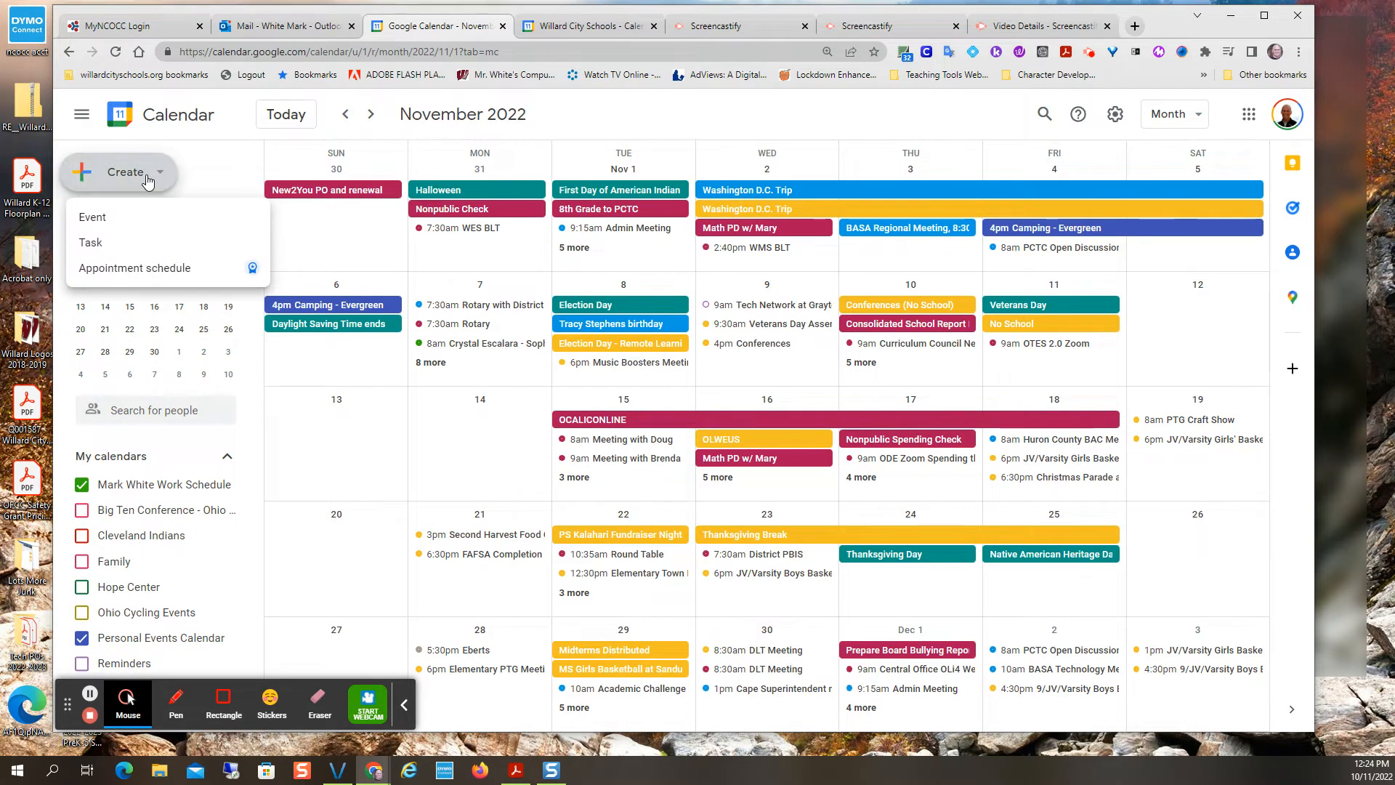
pyautogui.click(502, 26)
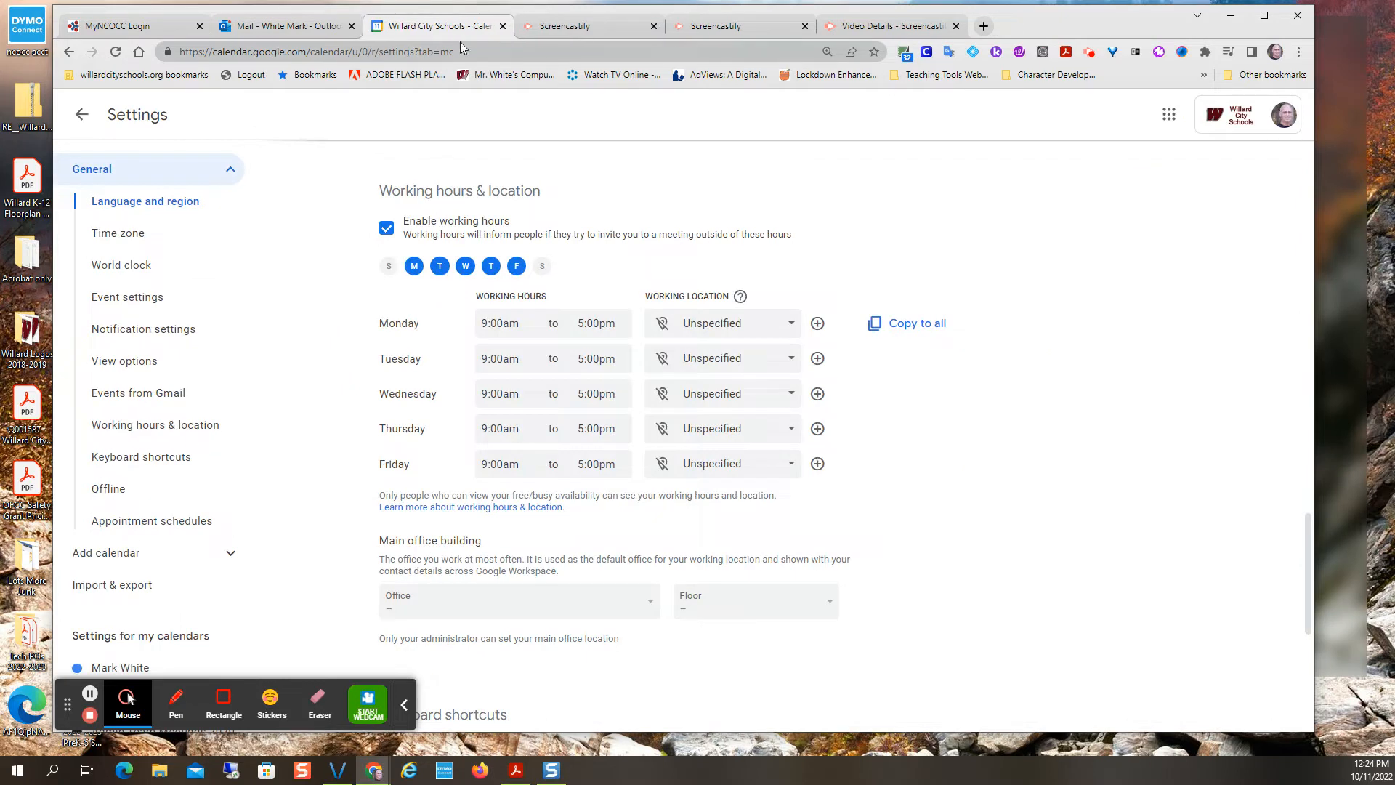
# Step: Leave the settings and create an appointment schedule titled "Parent/Teacher Conferences" in the Willard City Schools calendar
pyautogui.click(79, 117)
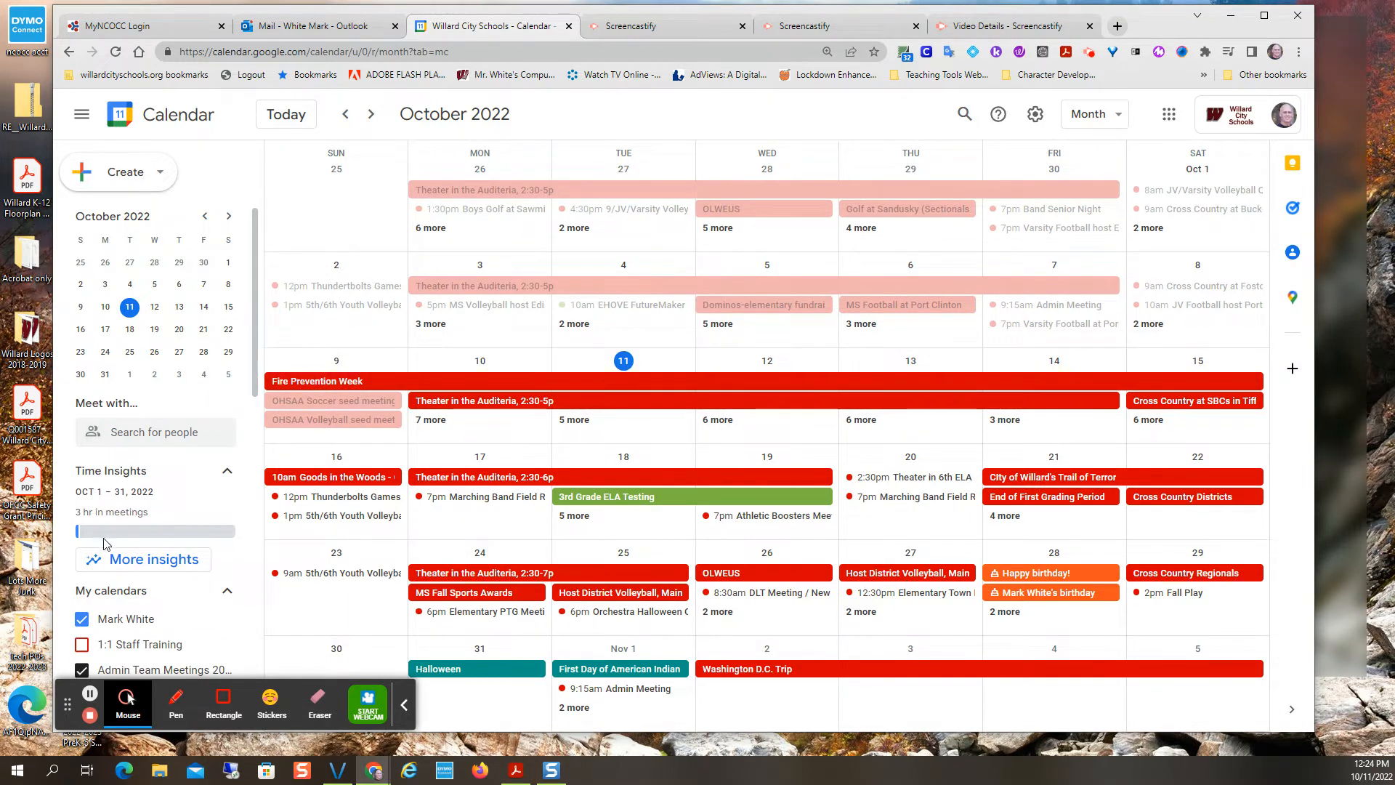
pyautogui.click(145, 181)
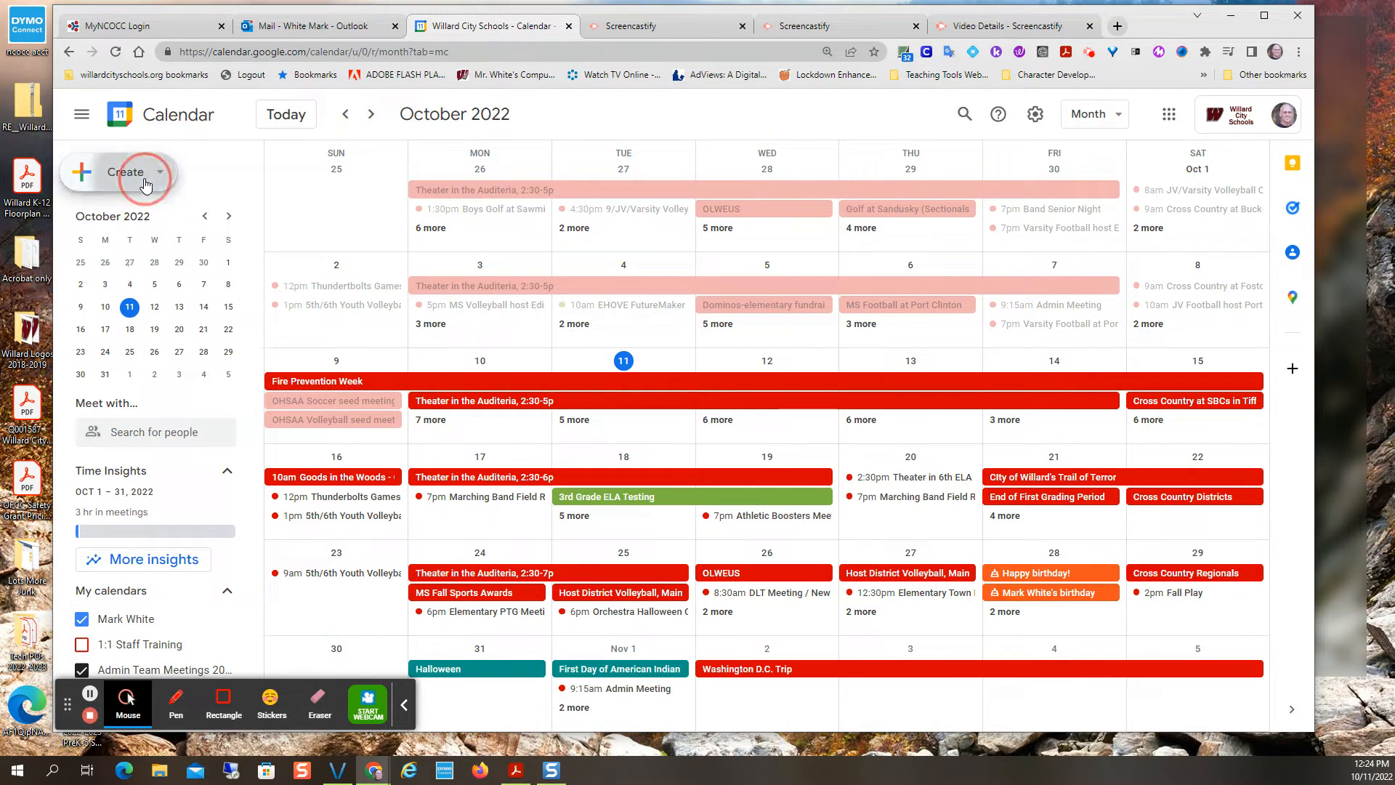
pyautogui.click(132, 345)
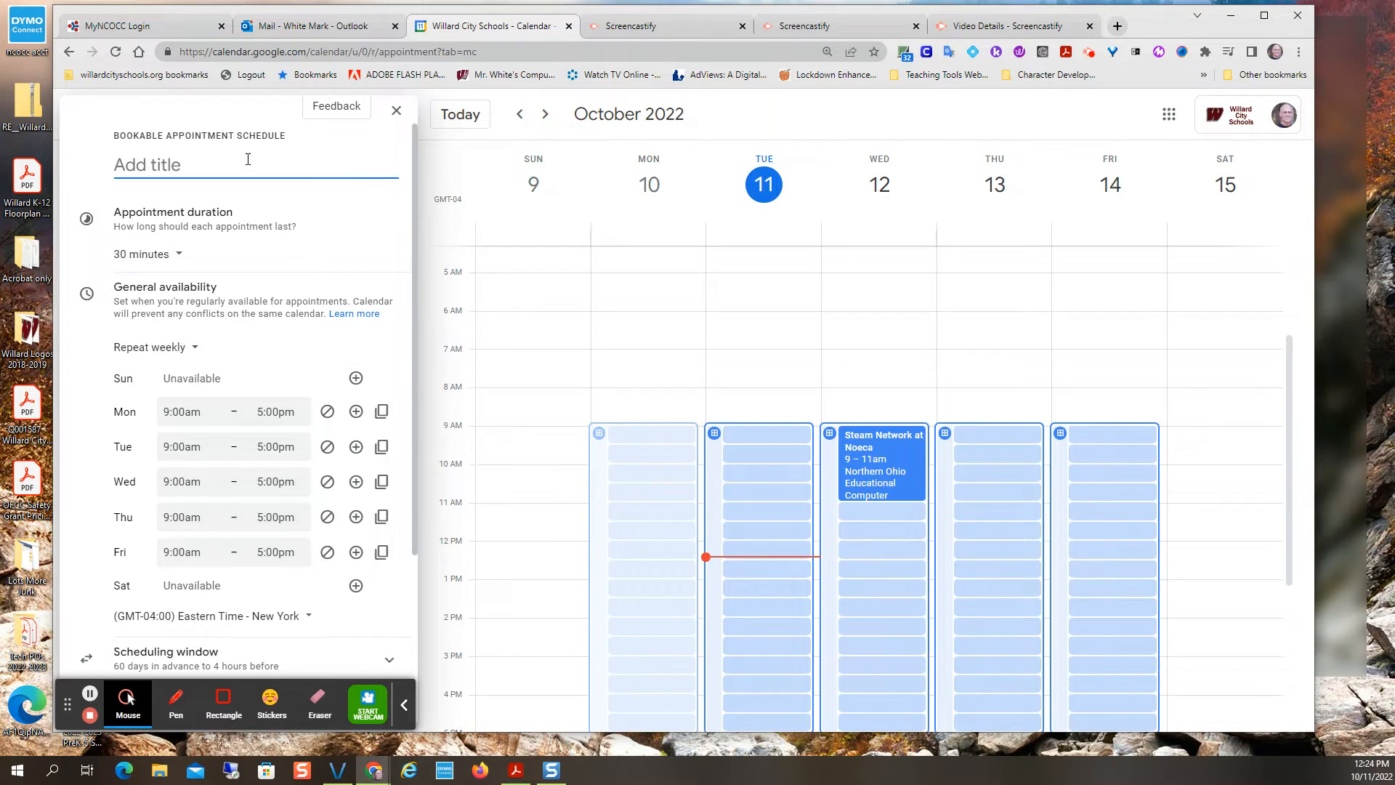
pyautogui.write('Parent/Teachder Conferences')
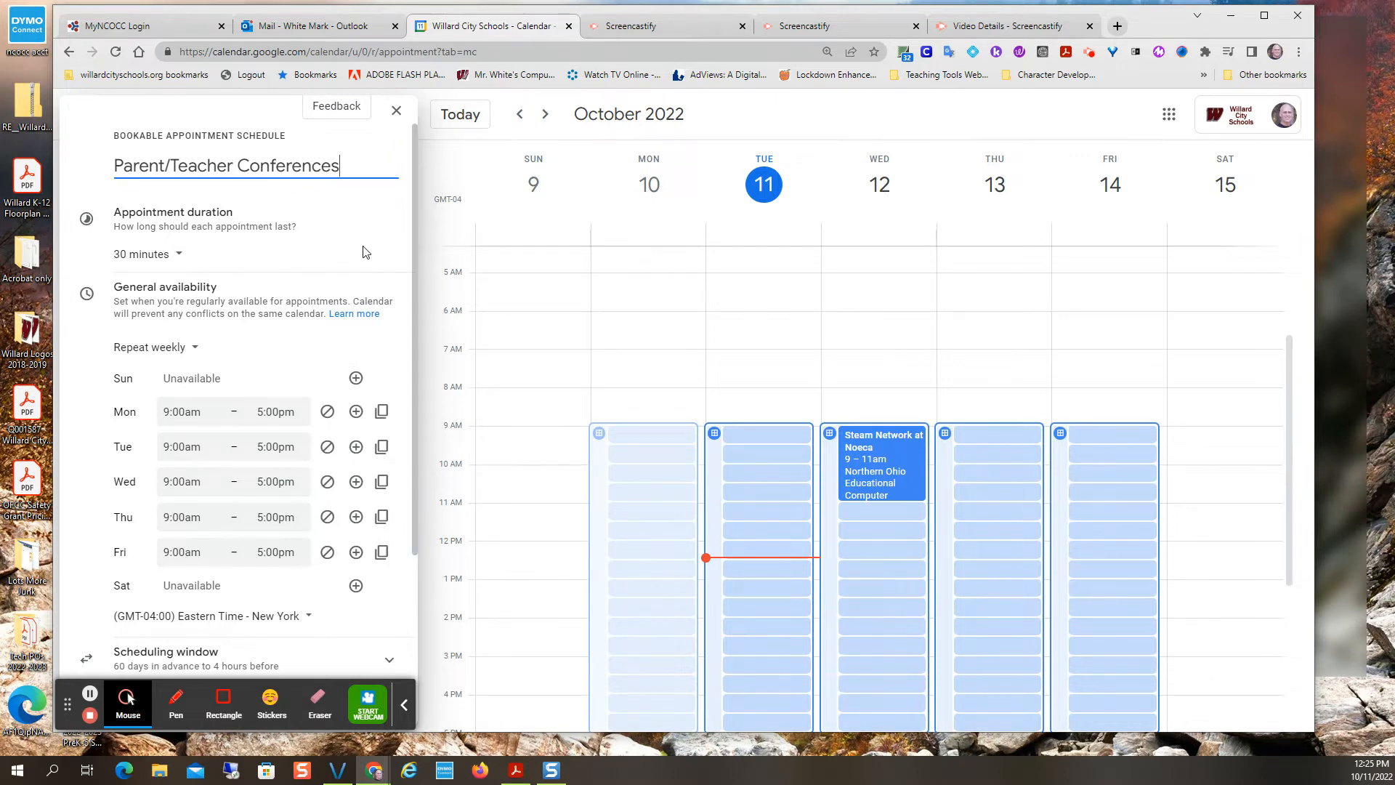
# Step: Set the appointment schedule's availability to Does not repeat
pyautogui.scroll(-2, 181, 278)
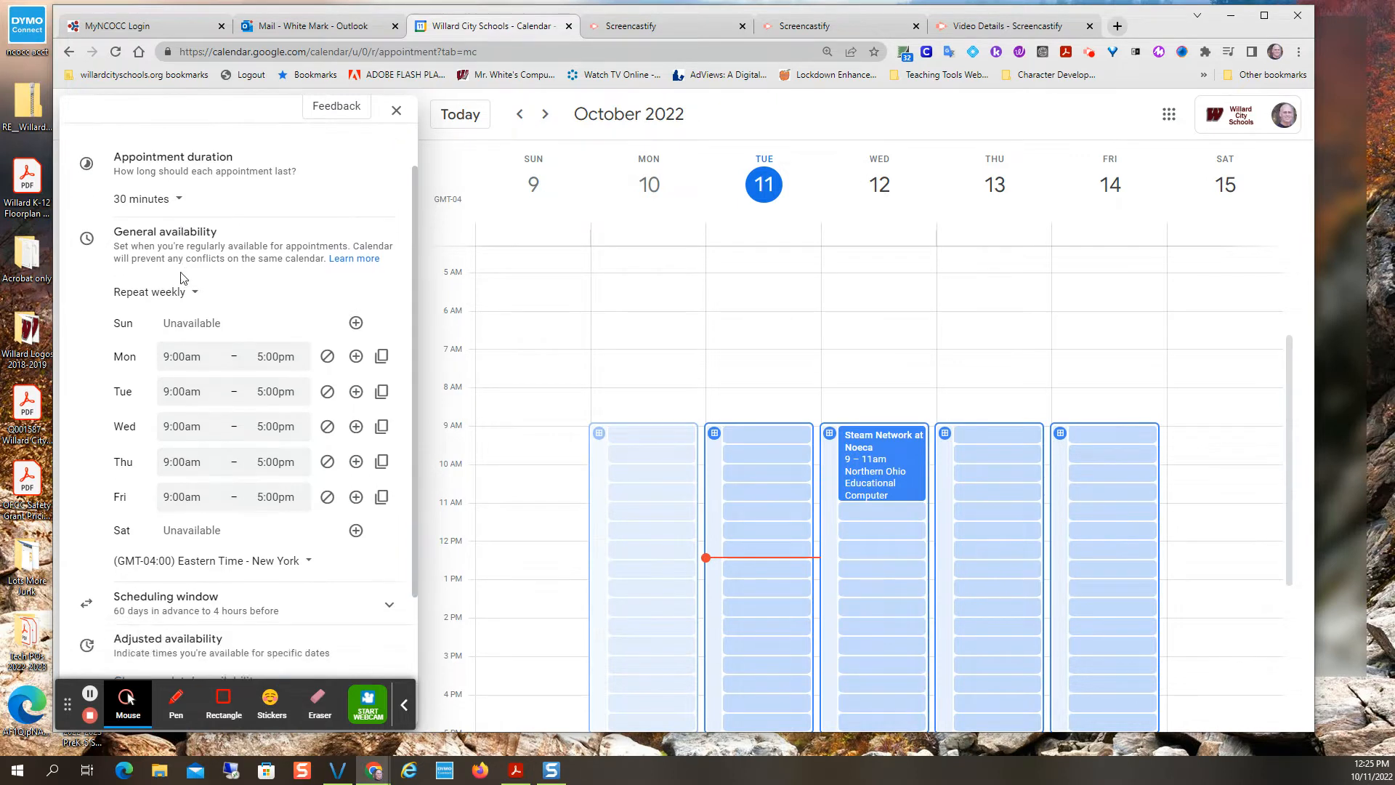
pyautogui.click(181, 207)
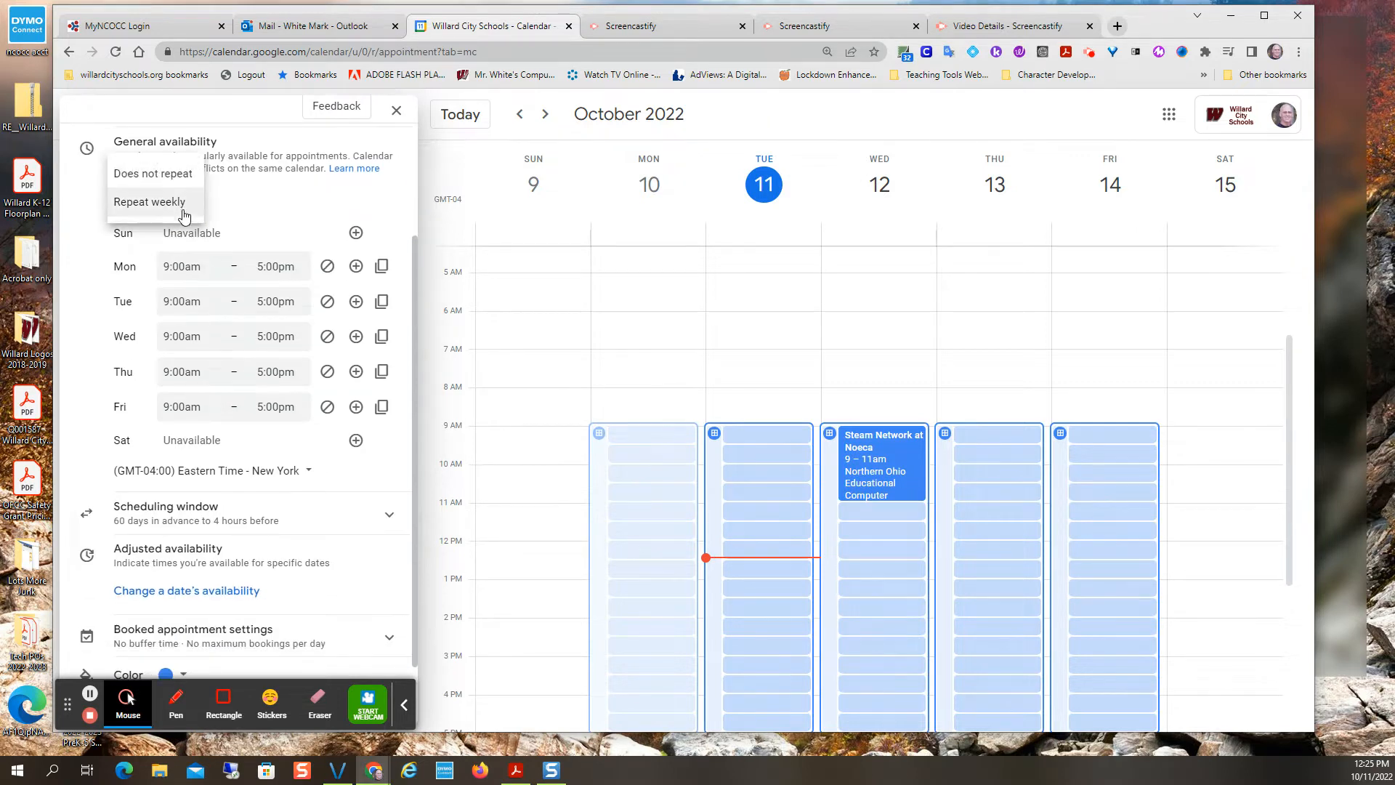
pyautogui.click(154, 181)
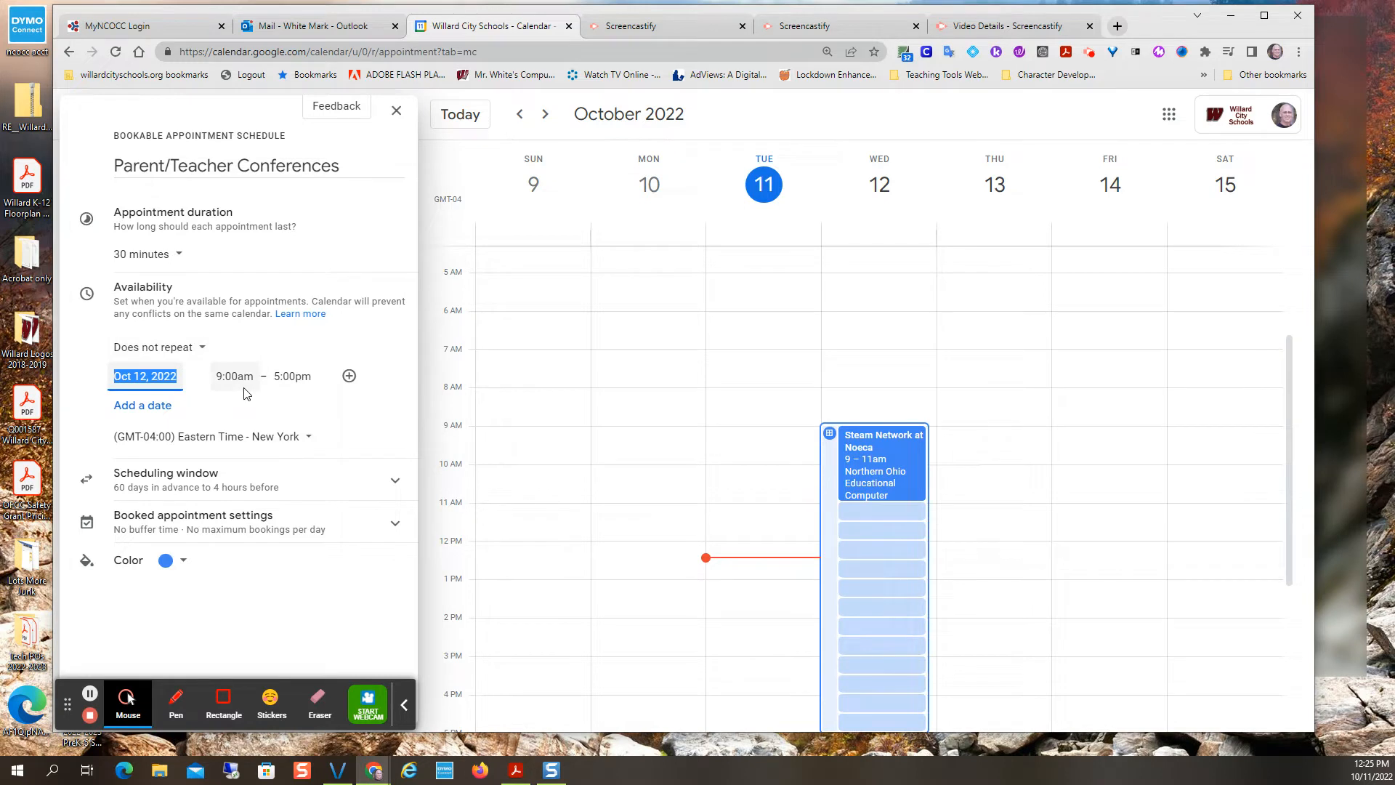
# Step: Set the availability date to Nov 9, 2022 and add Nov 10, 2022 as a second date
pyautogui.click(148, 378)
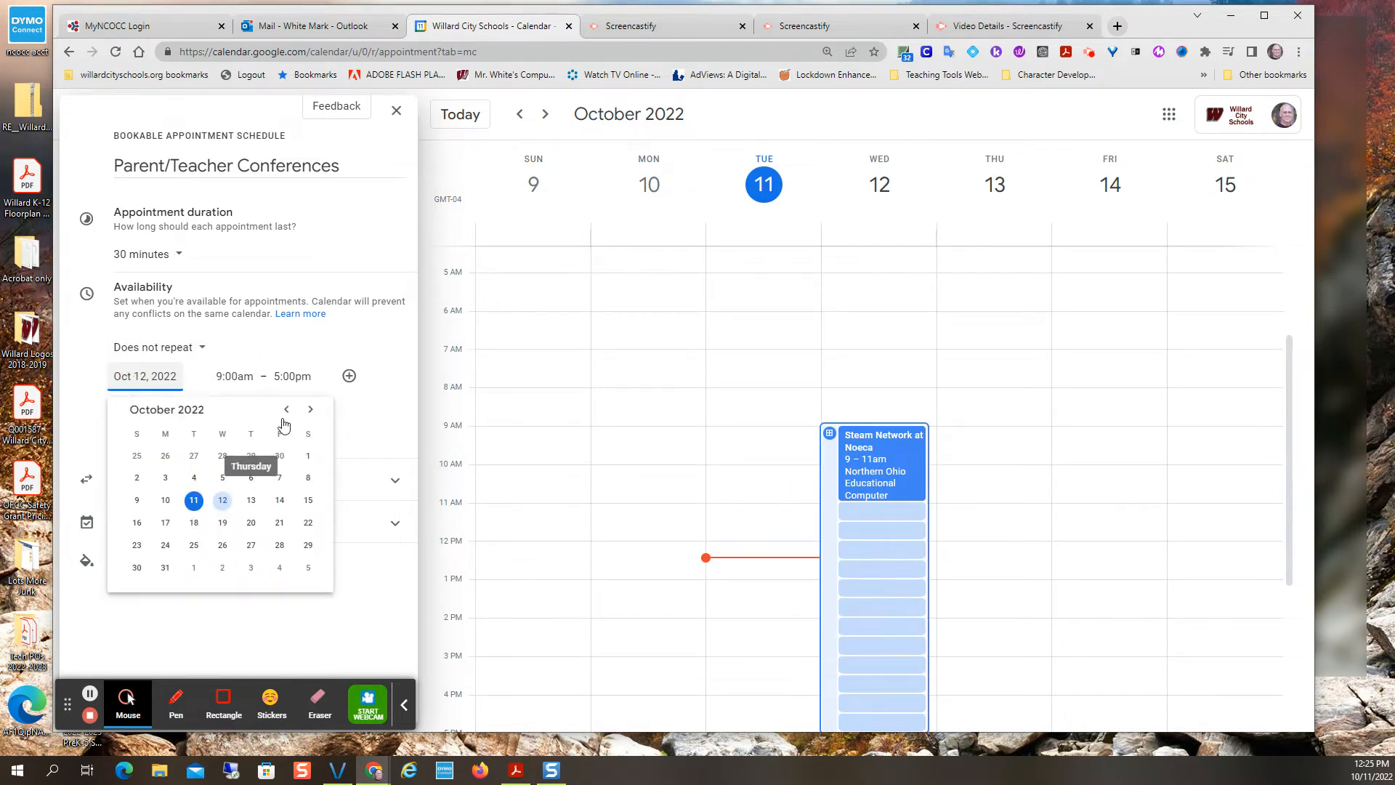
pyautogui.click(311, 410)
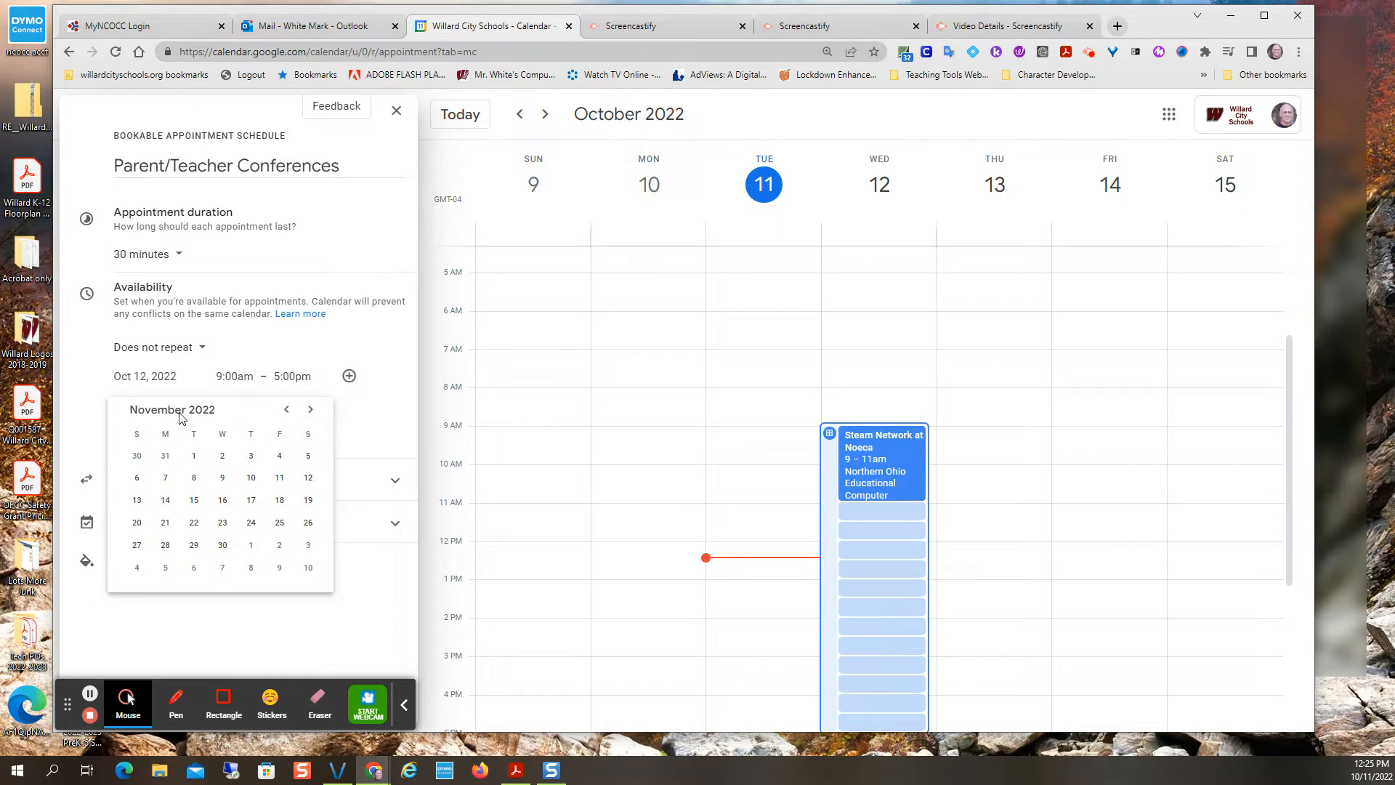
pyautogui.click(223, 480)
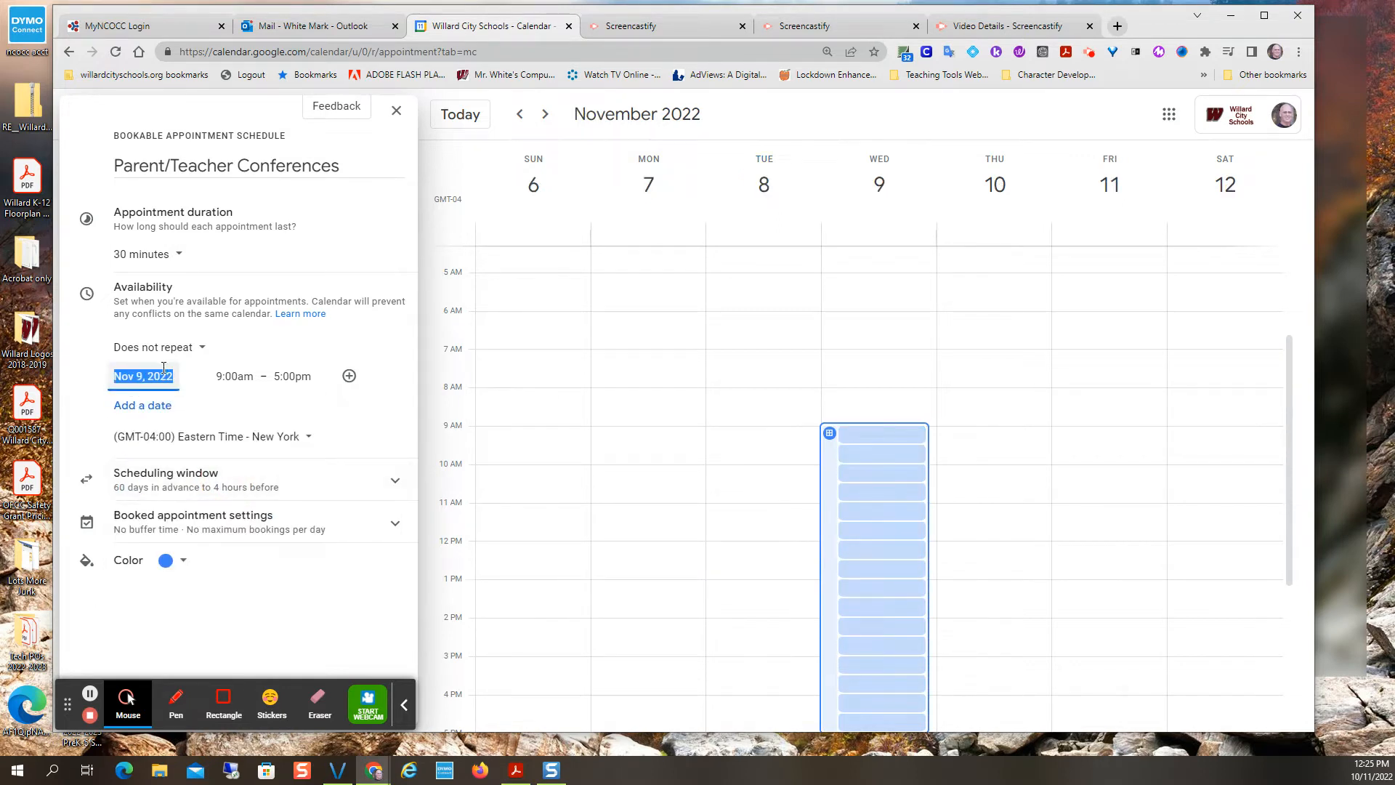
pyautogui.click(151, 413)
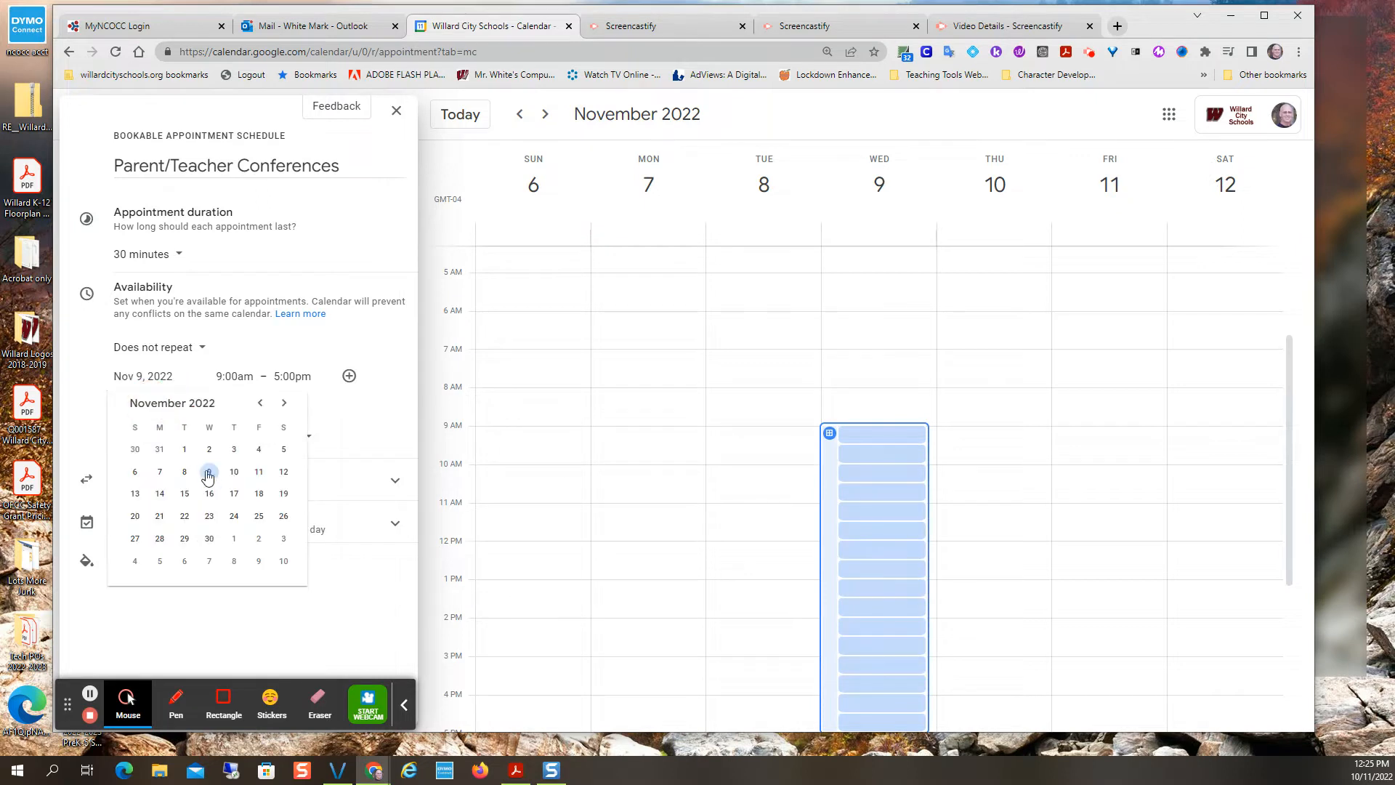
pyautogui.click(234, 472)
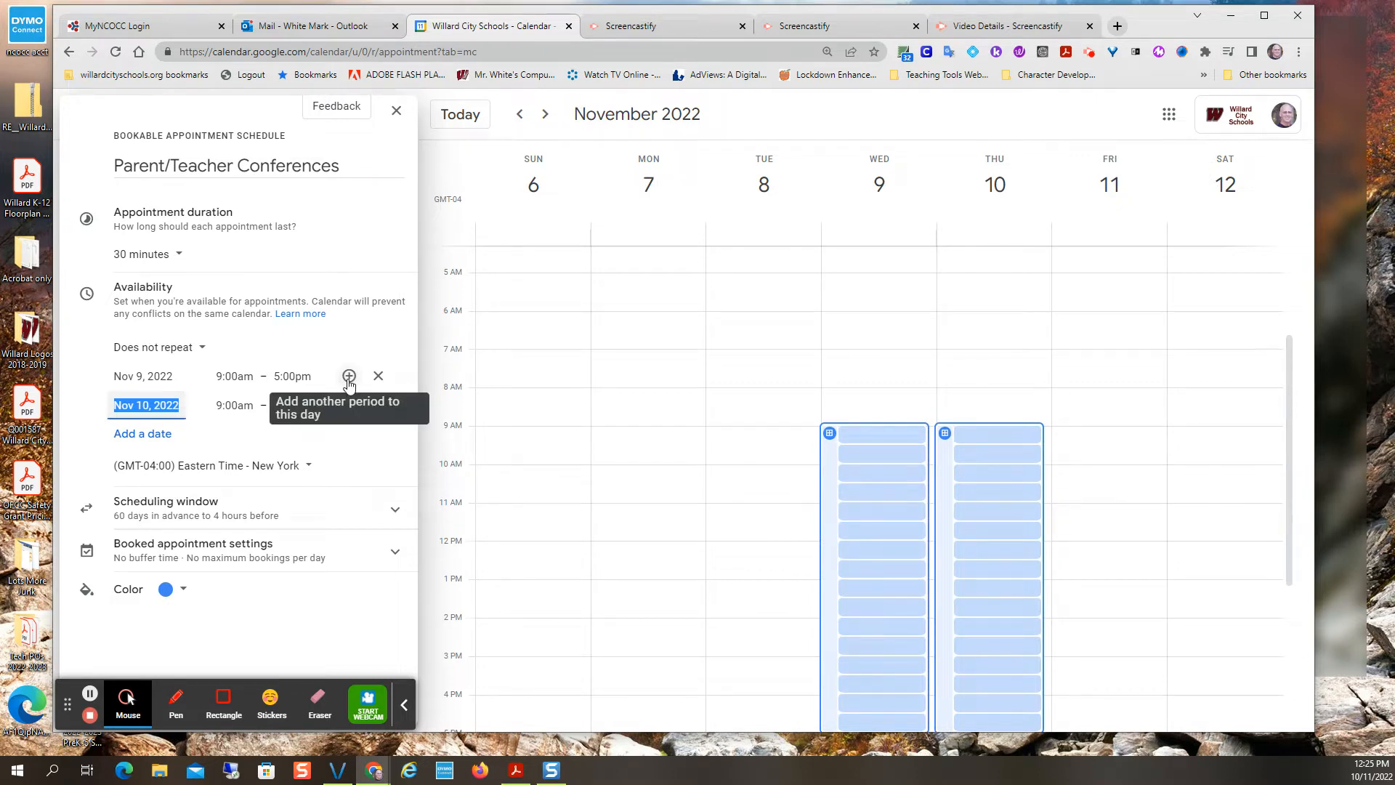
# Step: Start the Nov 9 availability at 12:00pm and add a second period that day from 6:00pm to 8:00pm
pyautogui.click(231, 376)
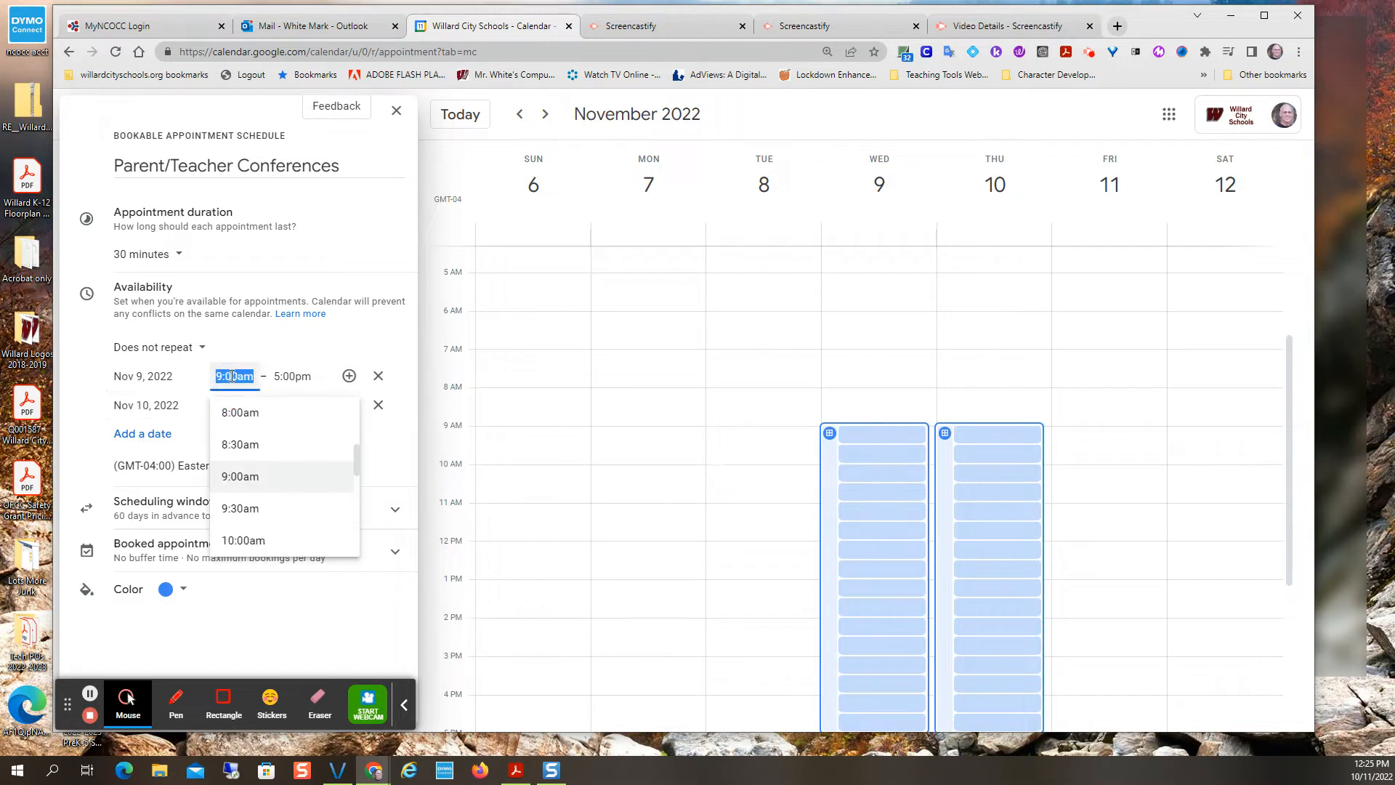
pyautogui.scroll(-3, 282, 474)
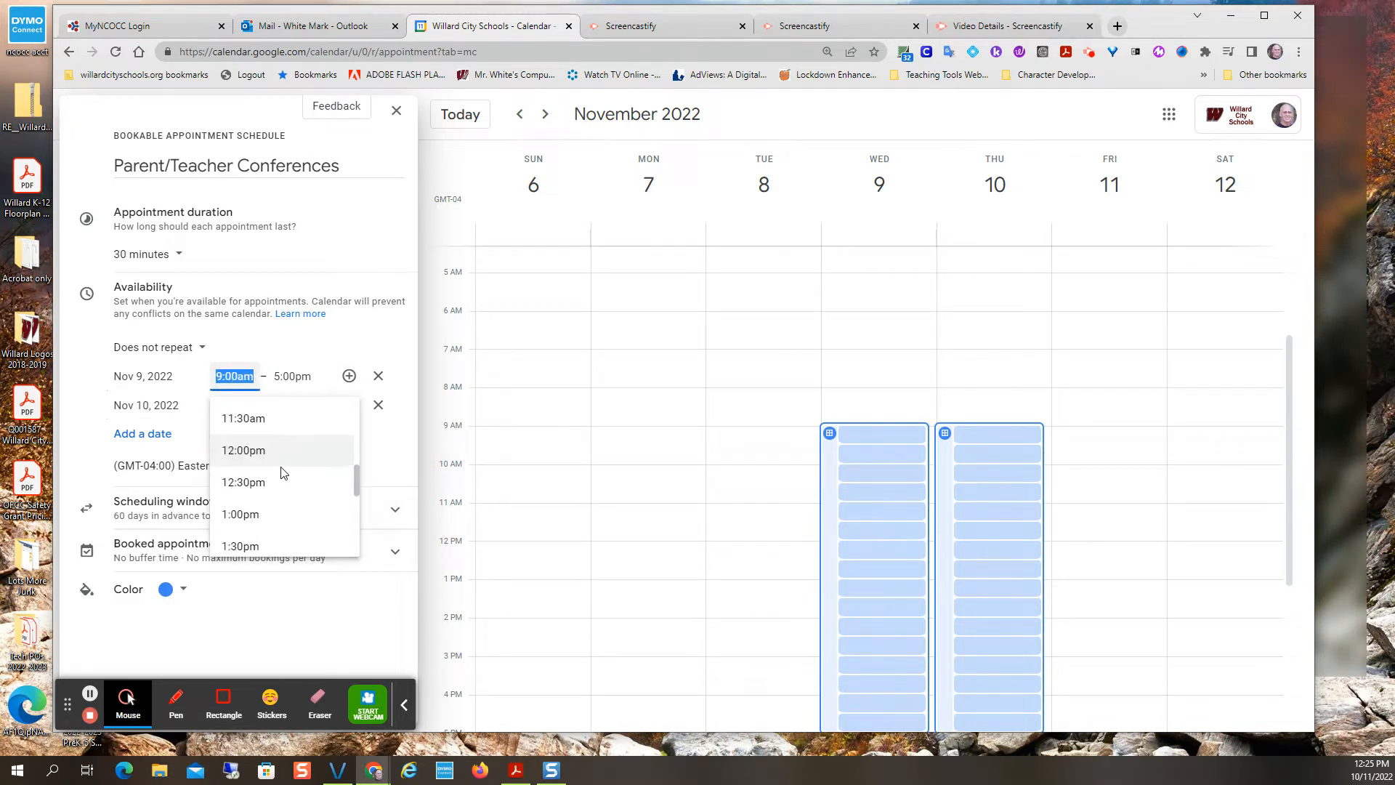
pyautogui.click(242, 450)
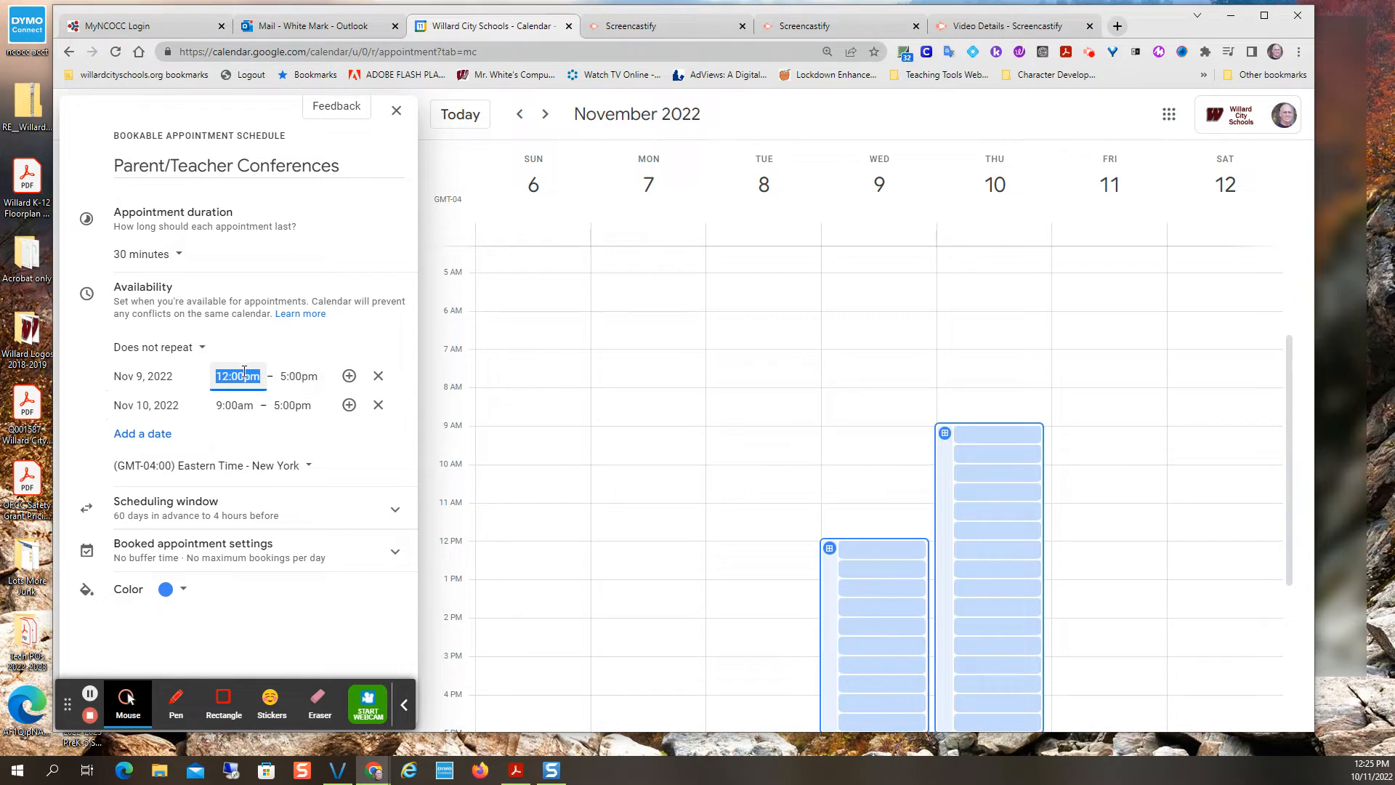
pyautogui.click(349, 377)
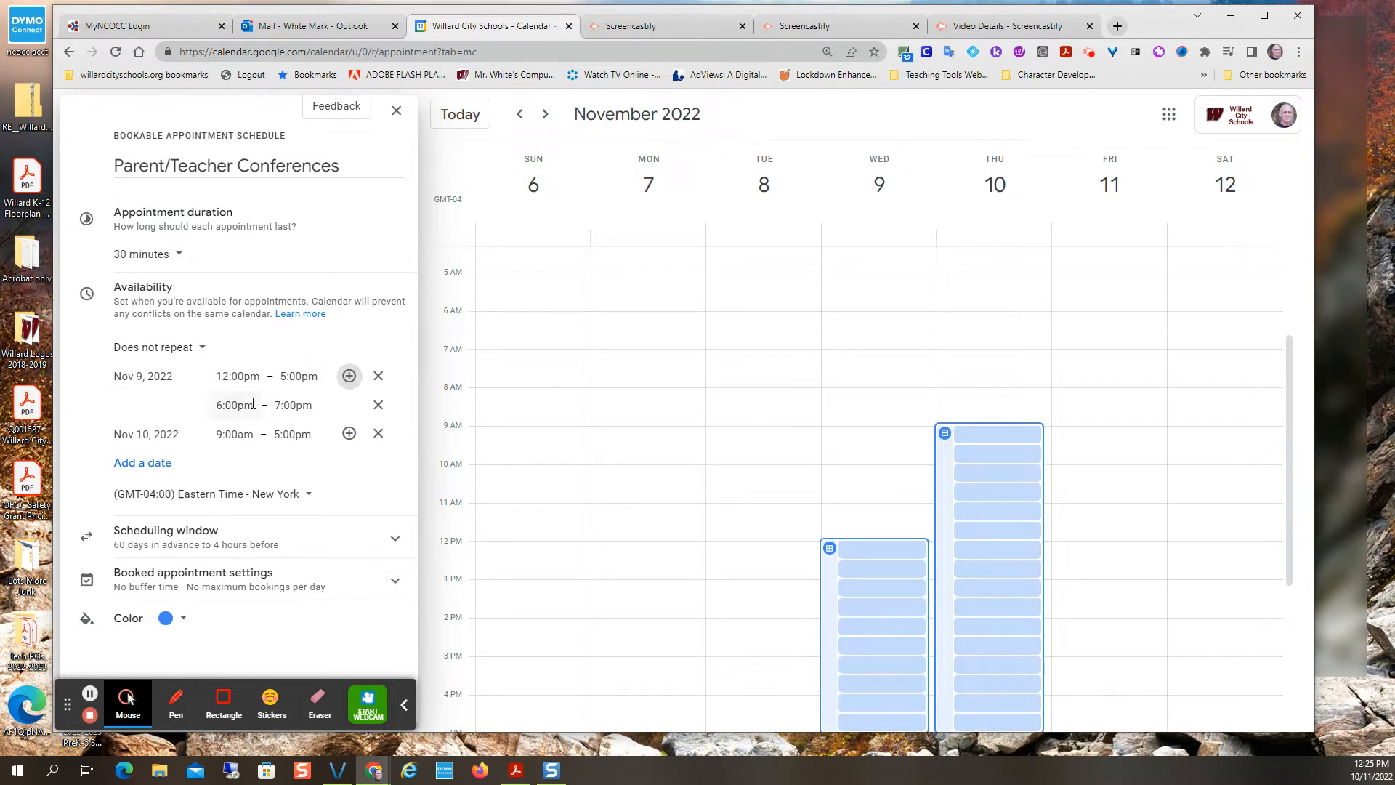
pyautogui.click(290, 407)
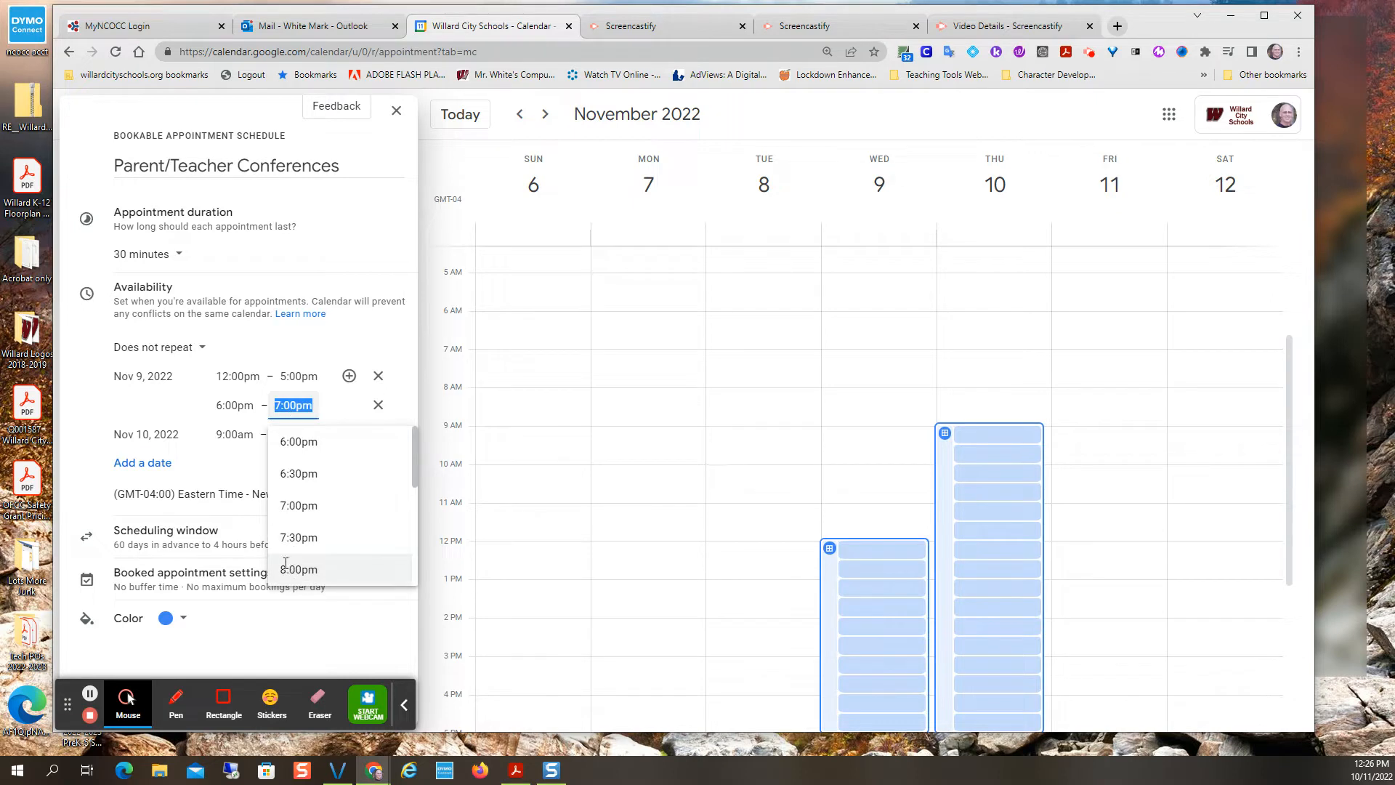
pyautogui.click(291, 571)
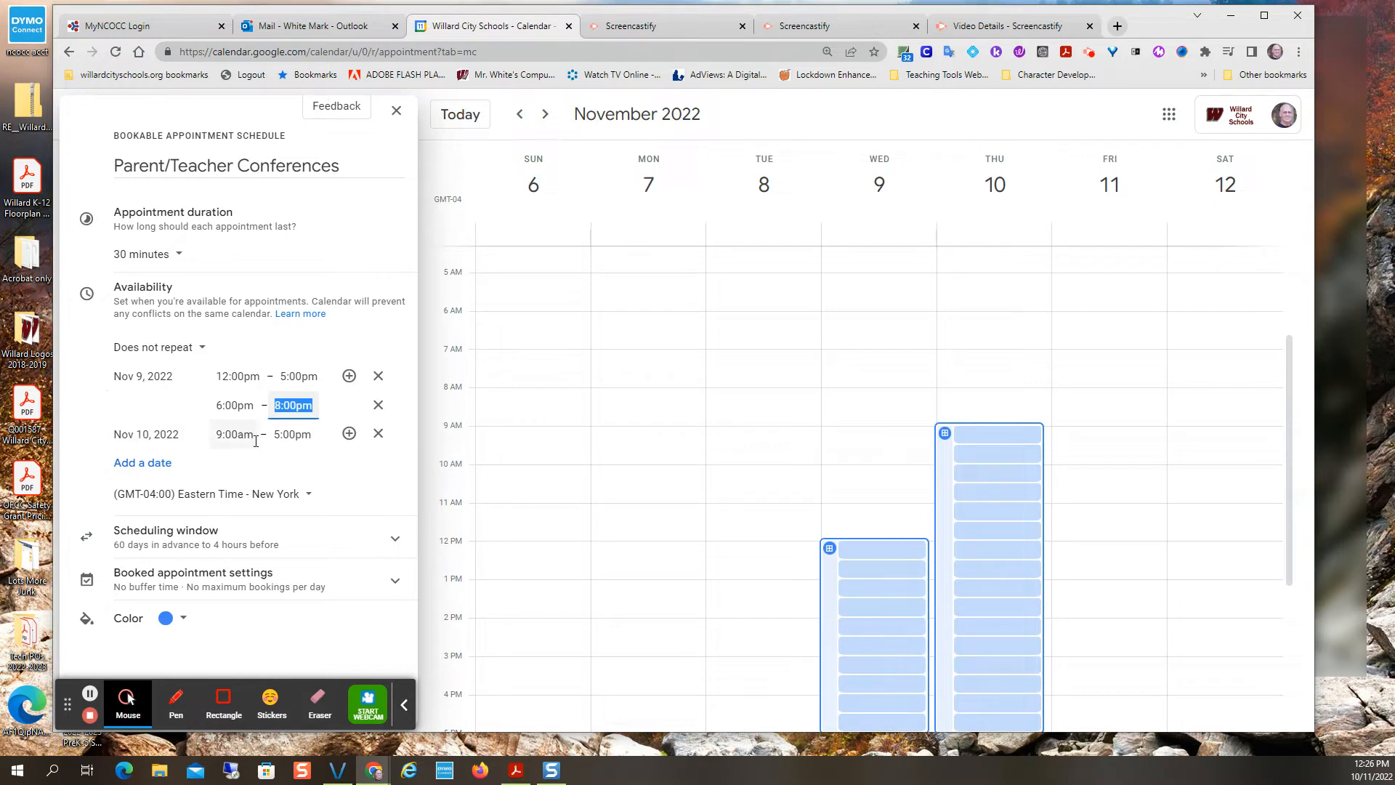
# Step: Set the Nov 10 availability to run from 8:00am to 12:00pm
pyautogui.click(221, 434)
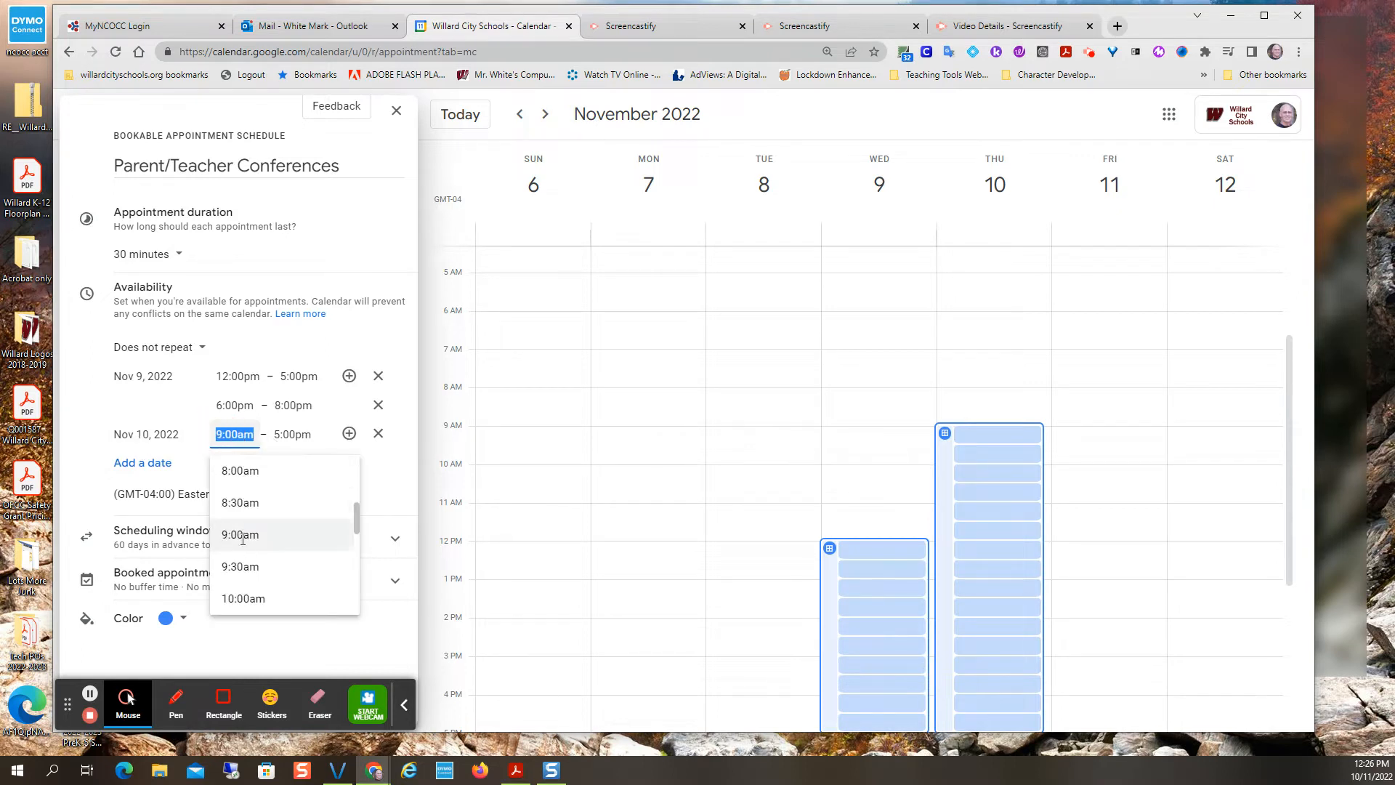
pyautogui.click(226, 472)
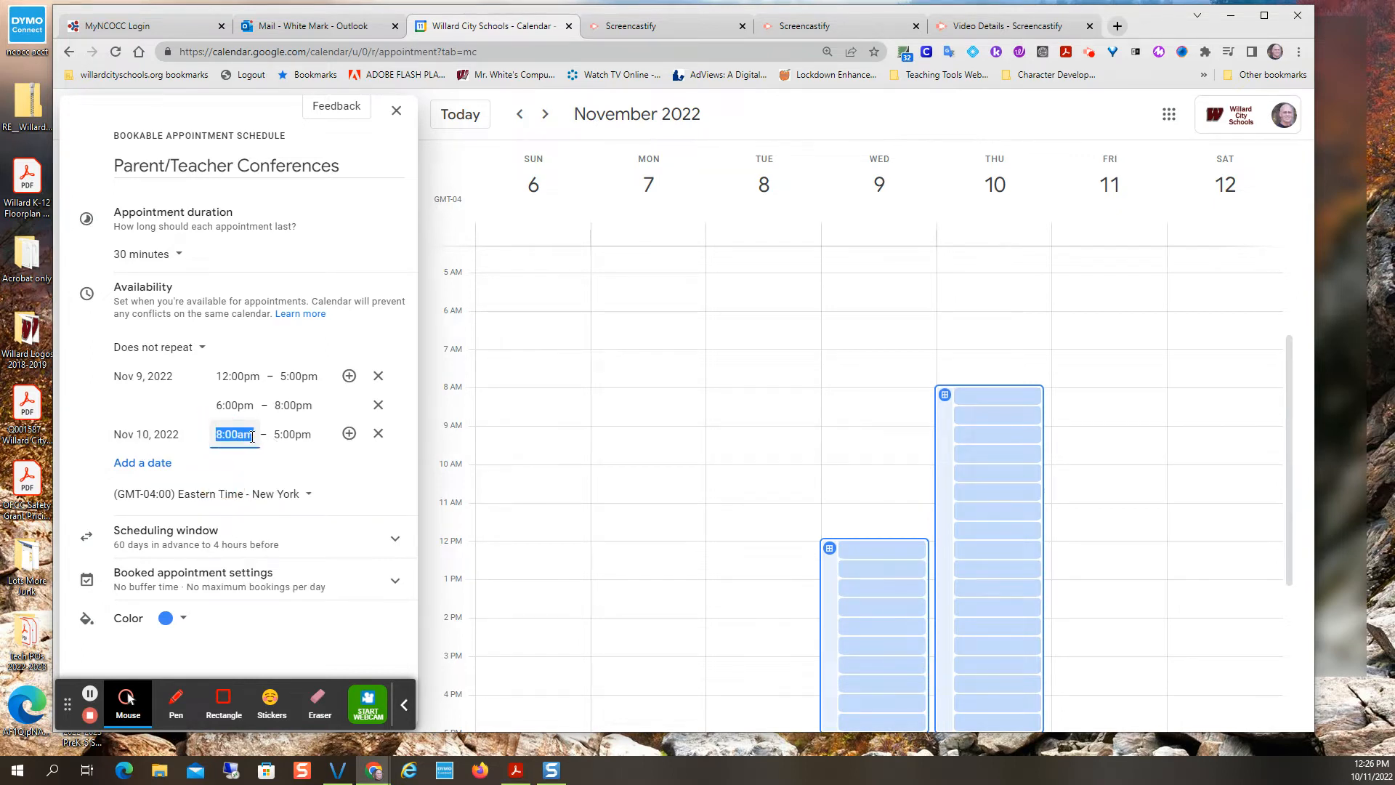
pyautogui.click(282, 436)
pyautogui.scroll(-2, 291, 538)
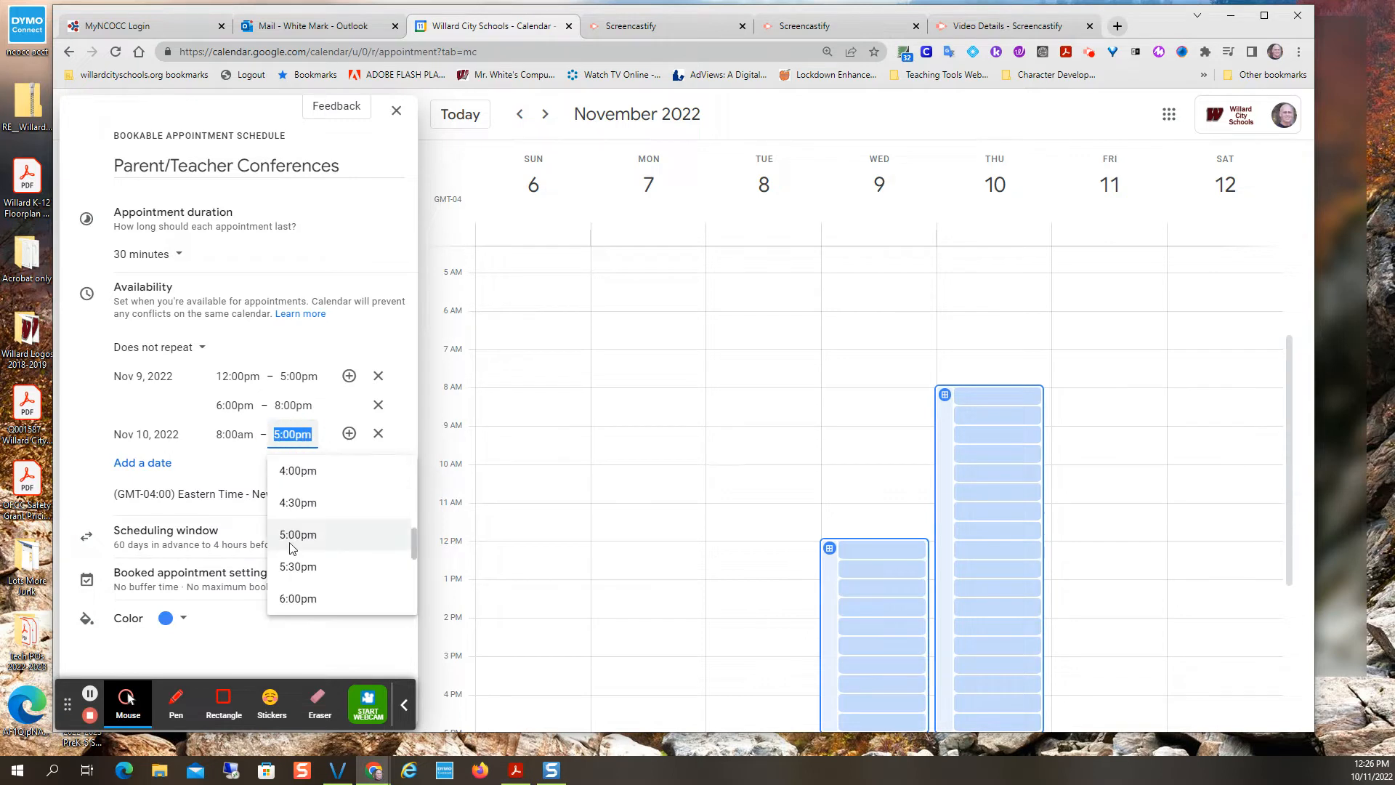
pyautogui.scroll(-5, 291, 552)
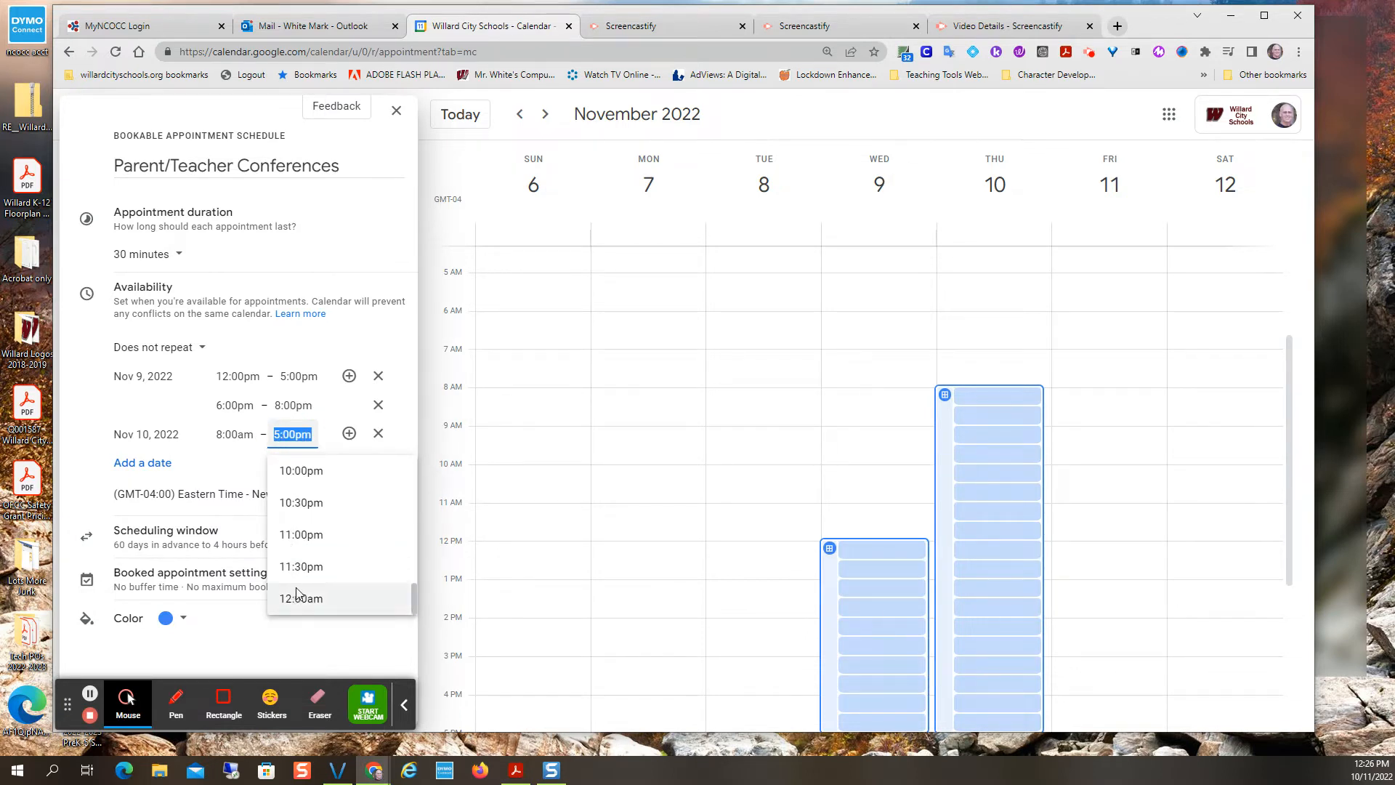
pyautogui.scroll(10, 300, 559)
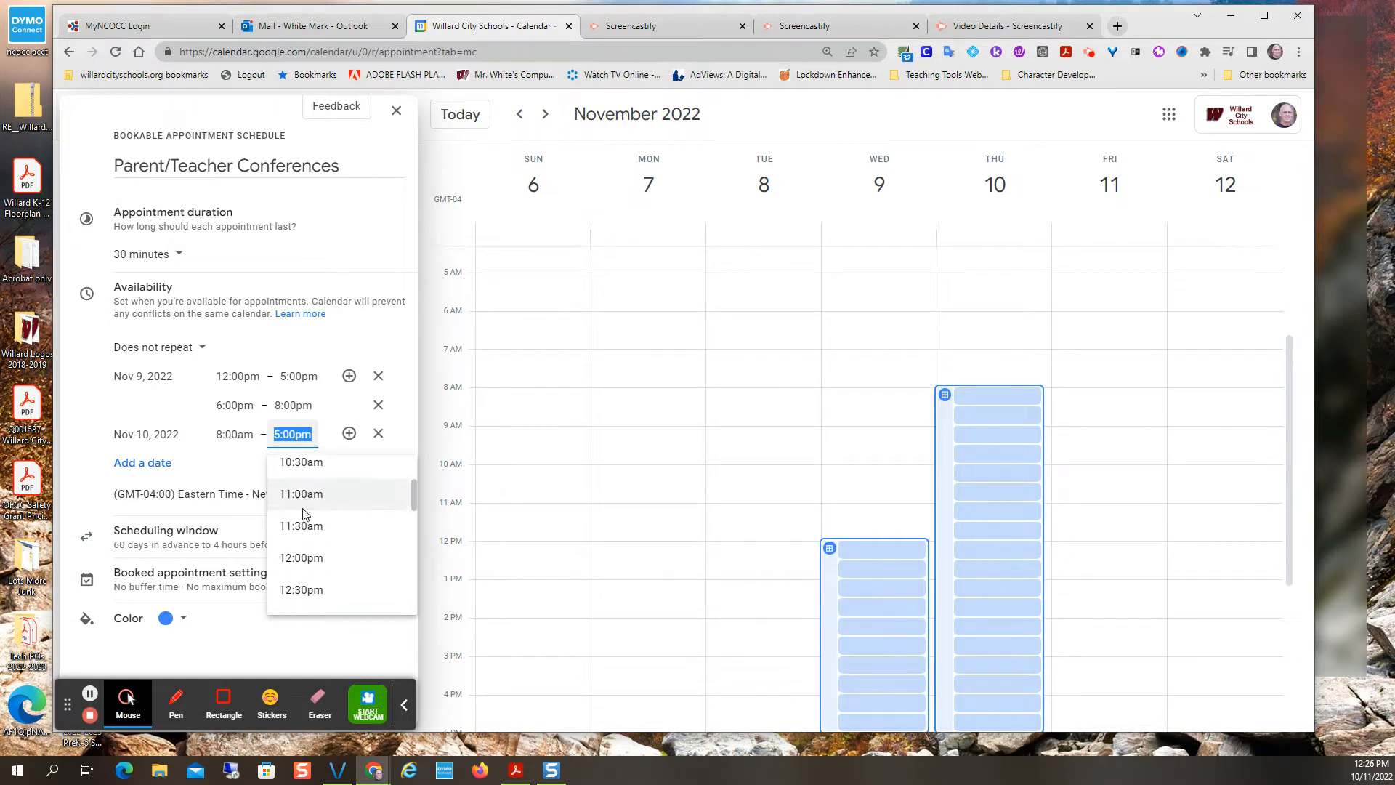
pyautogui.click(300, 557)
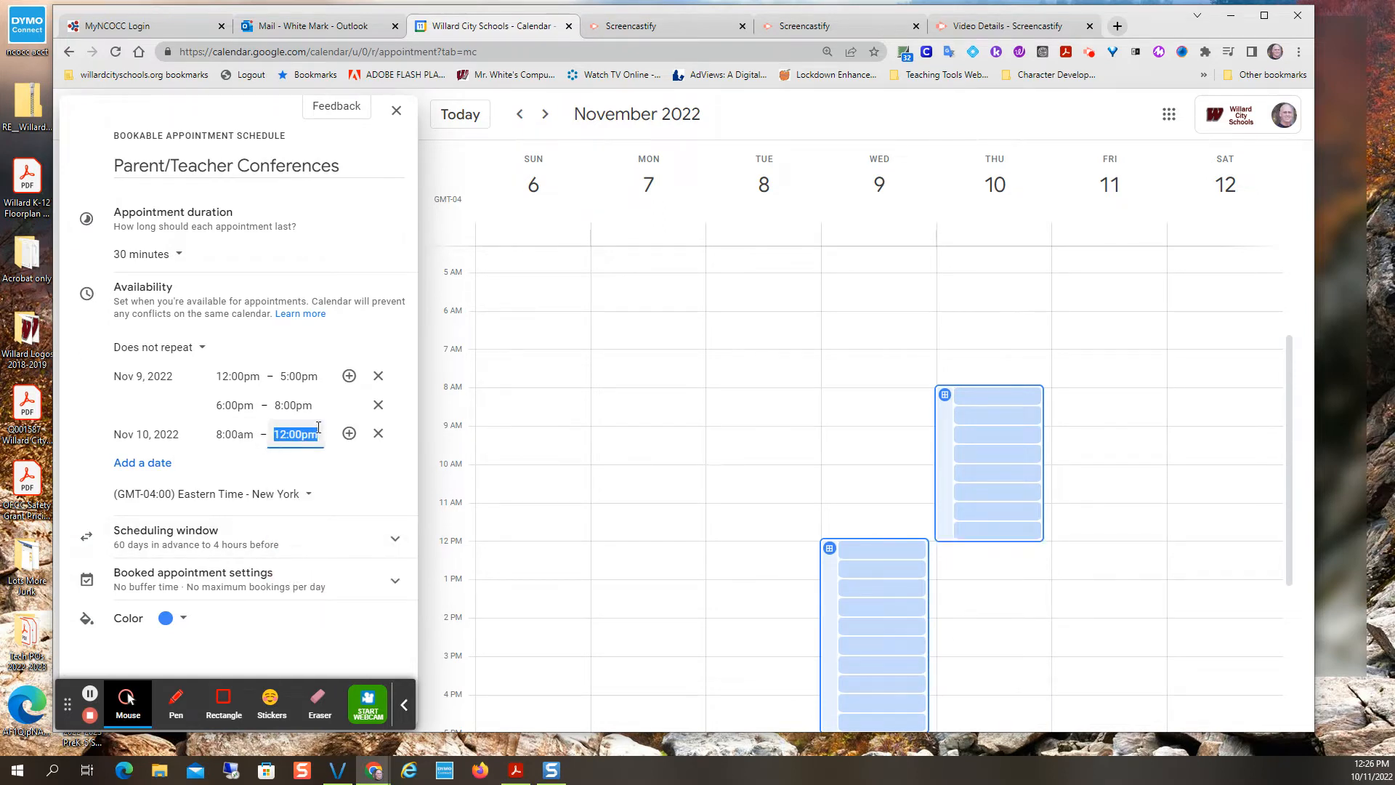
# Step: Add a second availability period on Nov 10 from 1:00pm to 8:00pm
pyautogui.click(349, 435)
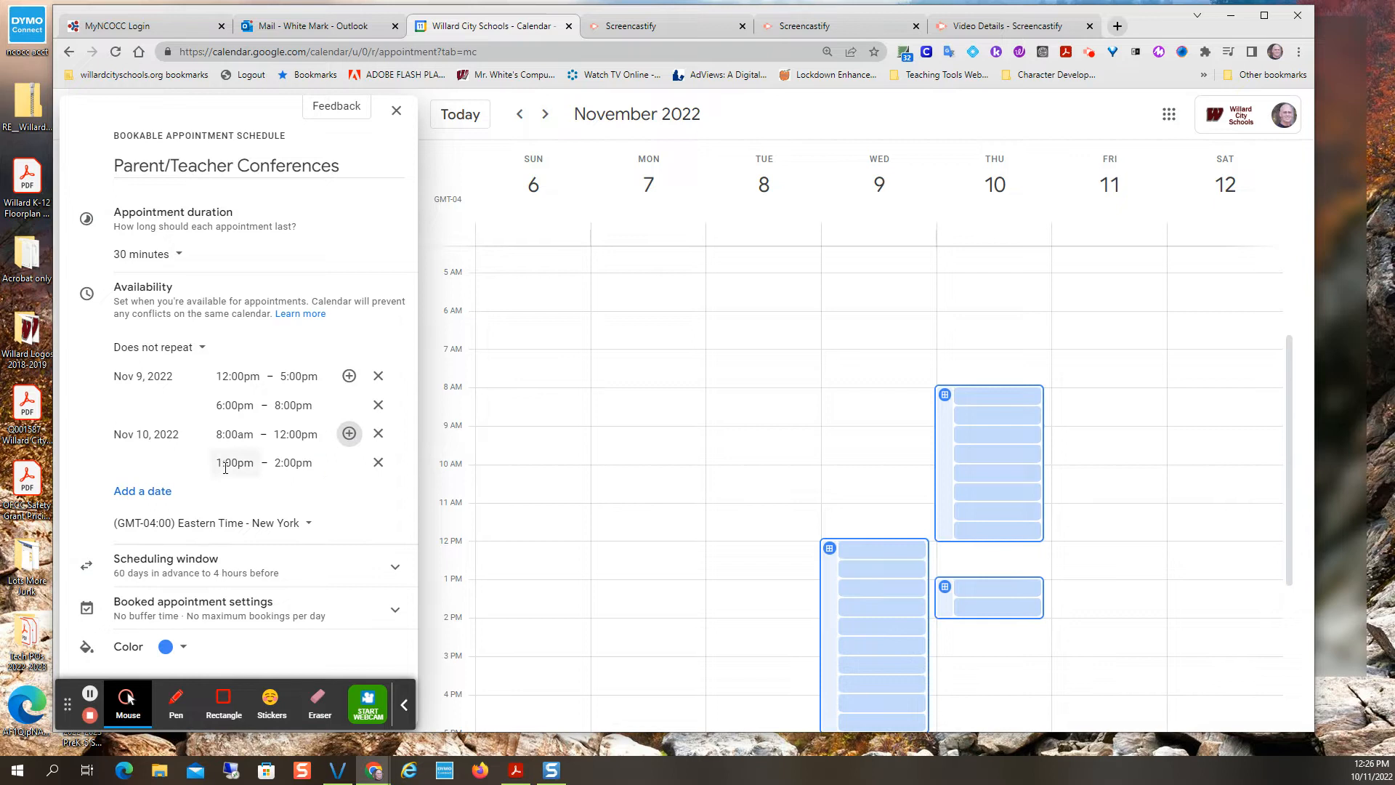
pyautogui.click(291, 463)
pyautogui.scroll(-5, 313, 567)
pyautogui.click(319, 586)
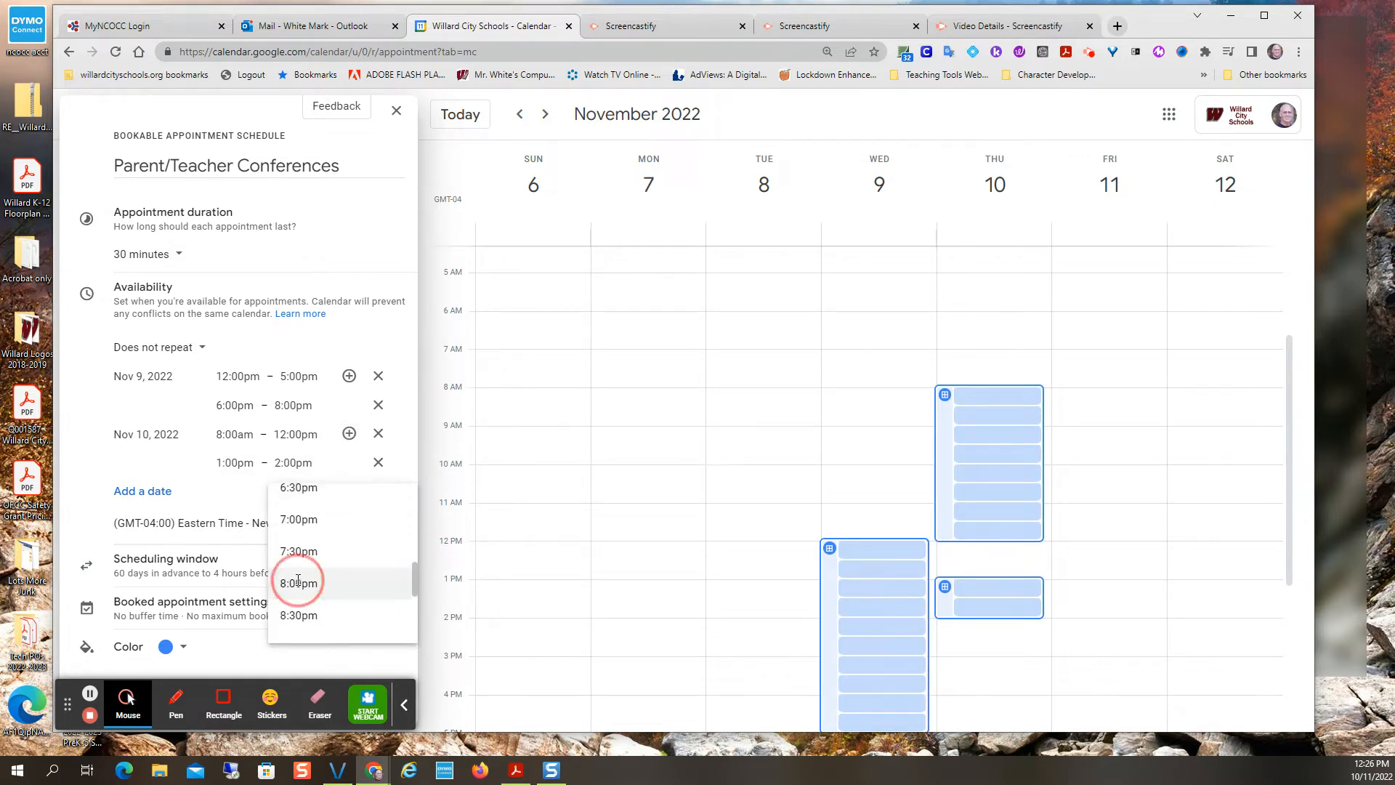
pyautogui.click(187, 456)
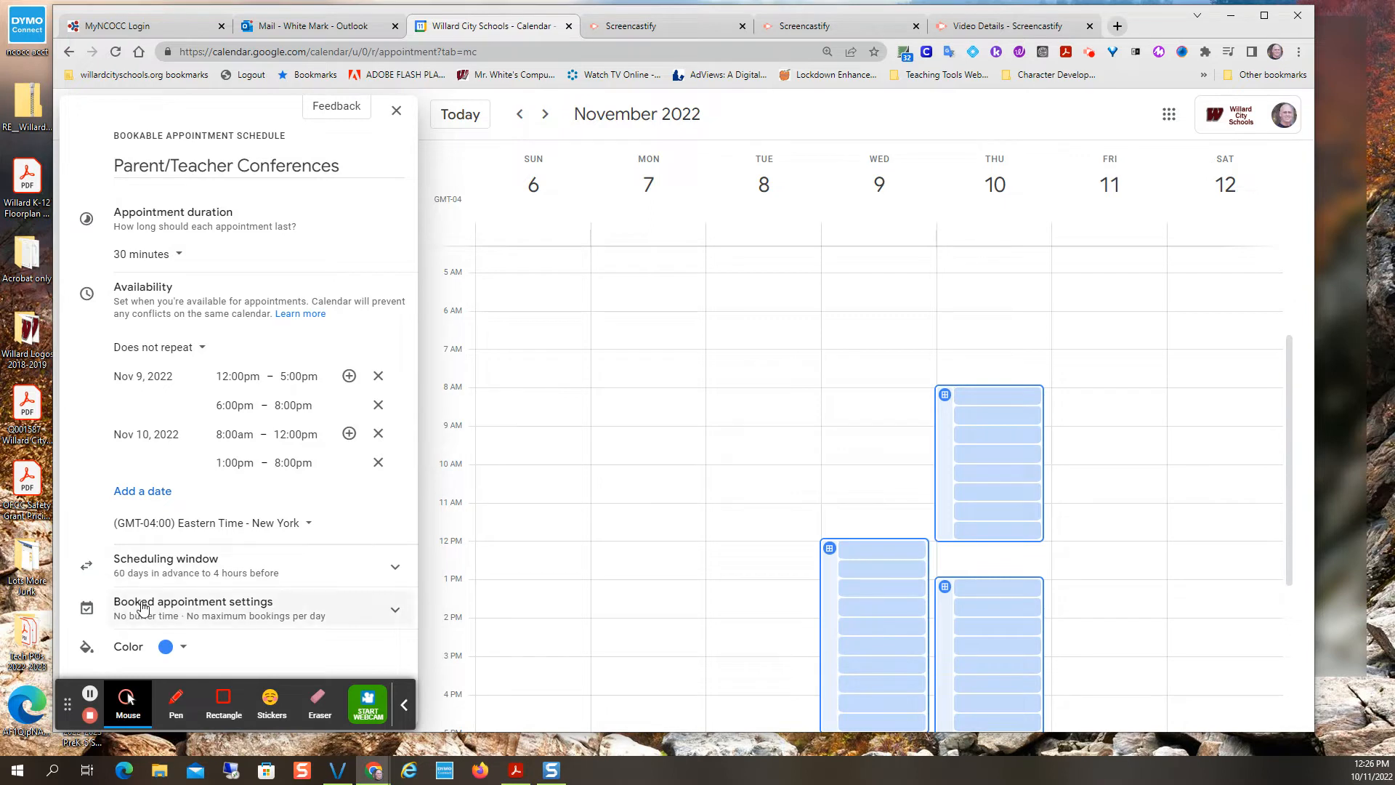
# Step: Set the scheduling window's minimum time before an appointment can be booked to 12 hours
pyautogui.scroll(-2, 276, 541)
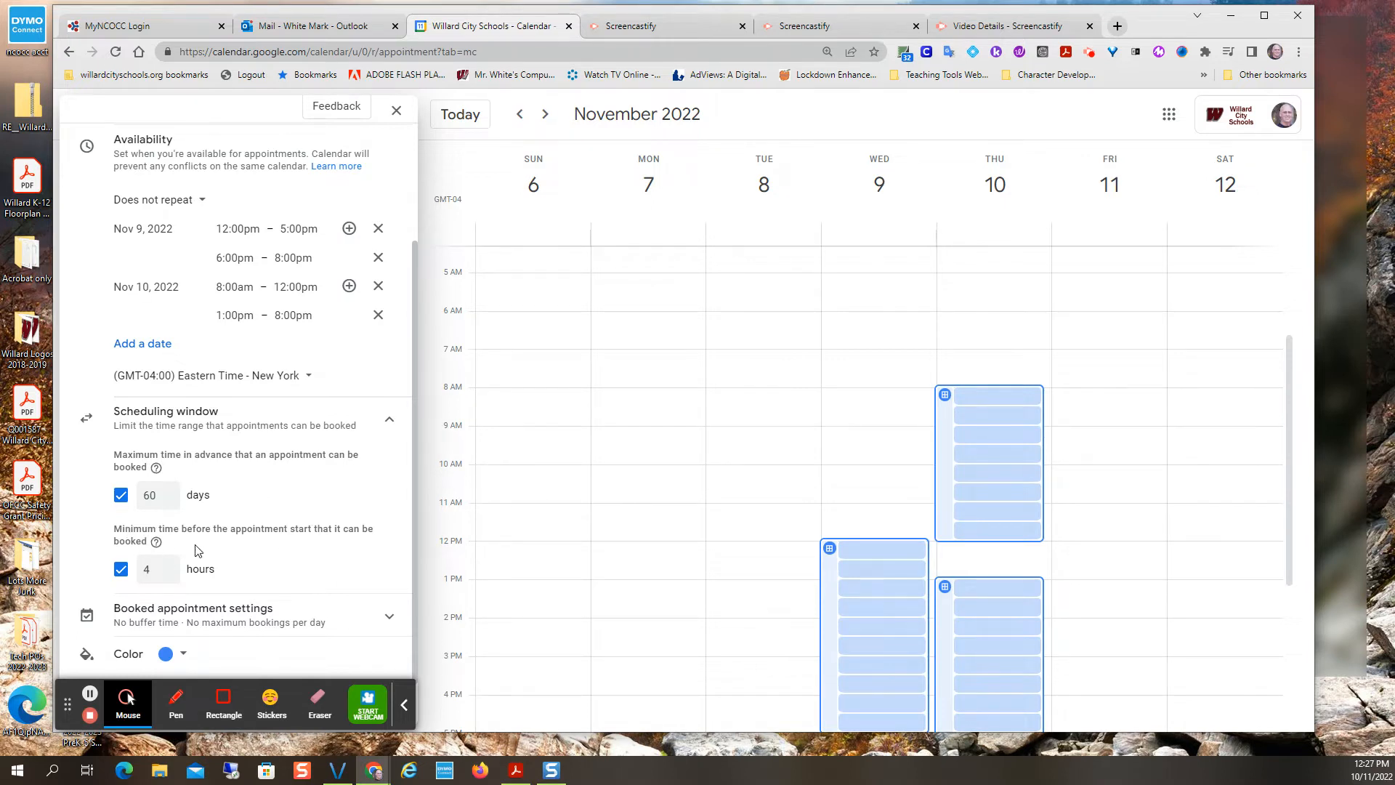
pyautogui.doubleClick(155, 571)
pyautogui.write('12')
pyautogui.click(317, 562)
# Step: Enable a buffer time of 15 minutes between appointment slots in the booked appointment settings
pyautogui.click(389, 620)
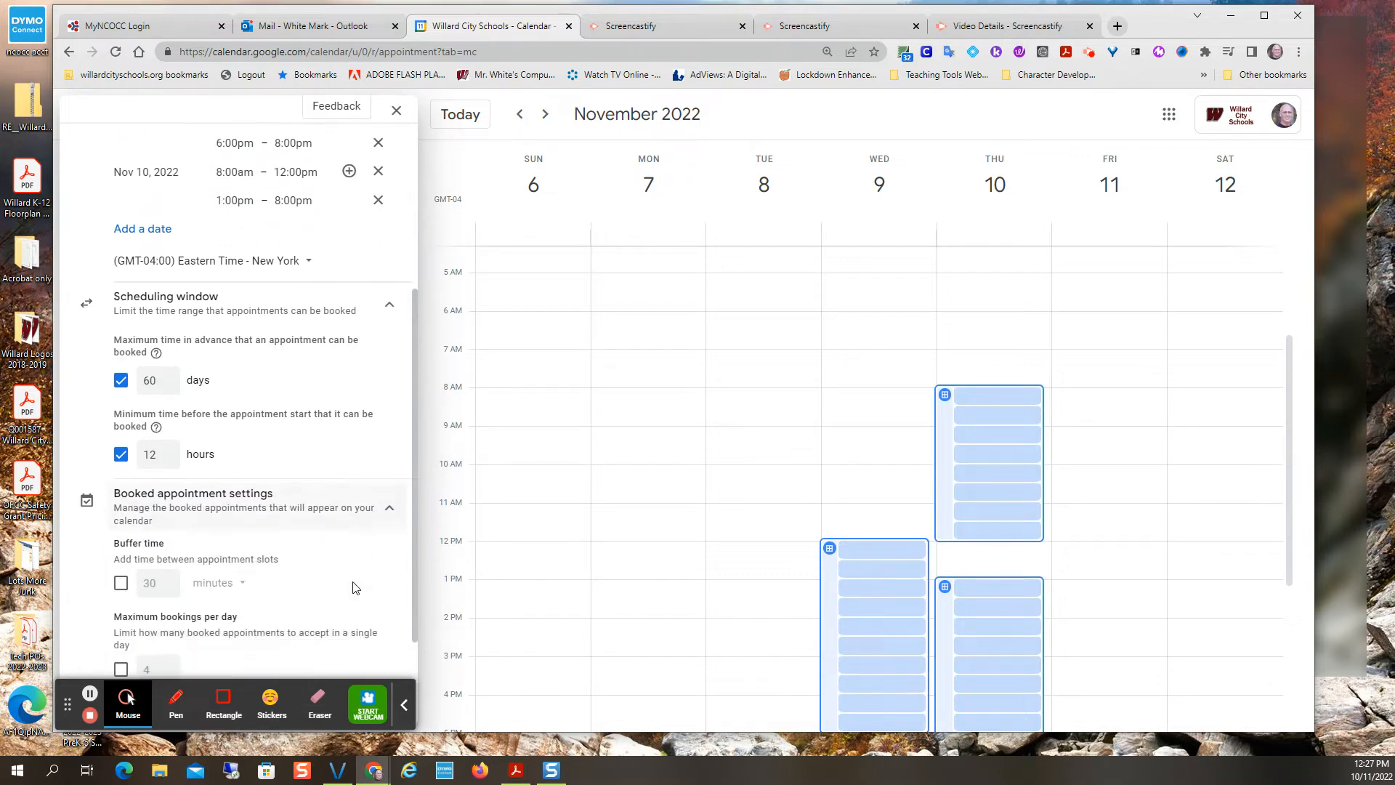
pyautogui.click(121, 519)
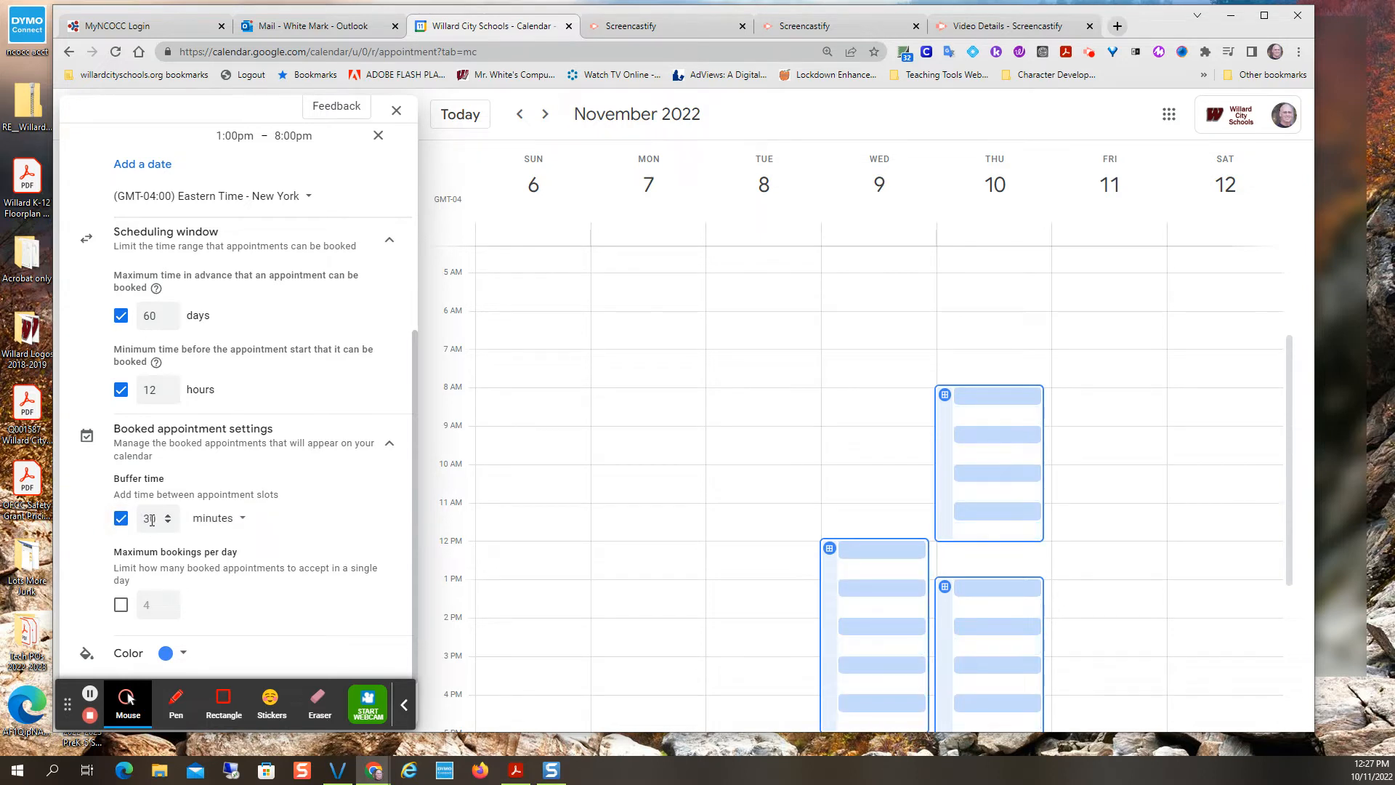
pyautogui.doubleClick(160, 520)
pyautogui.write('15')
pyautogui.scroll(5, 245, 389)
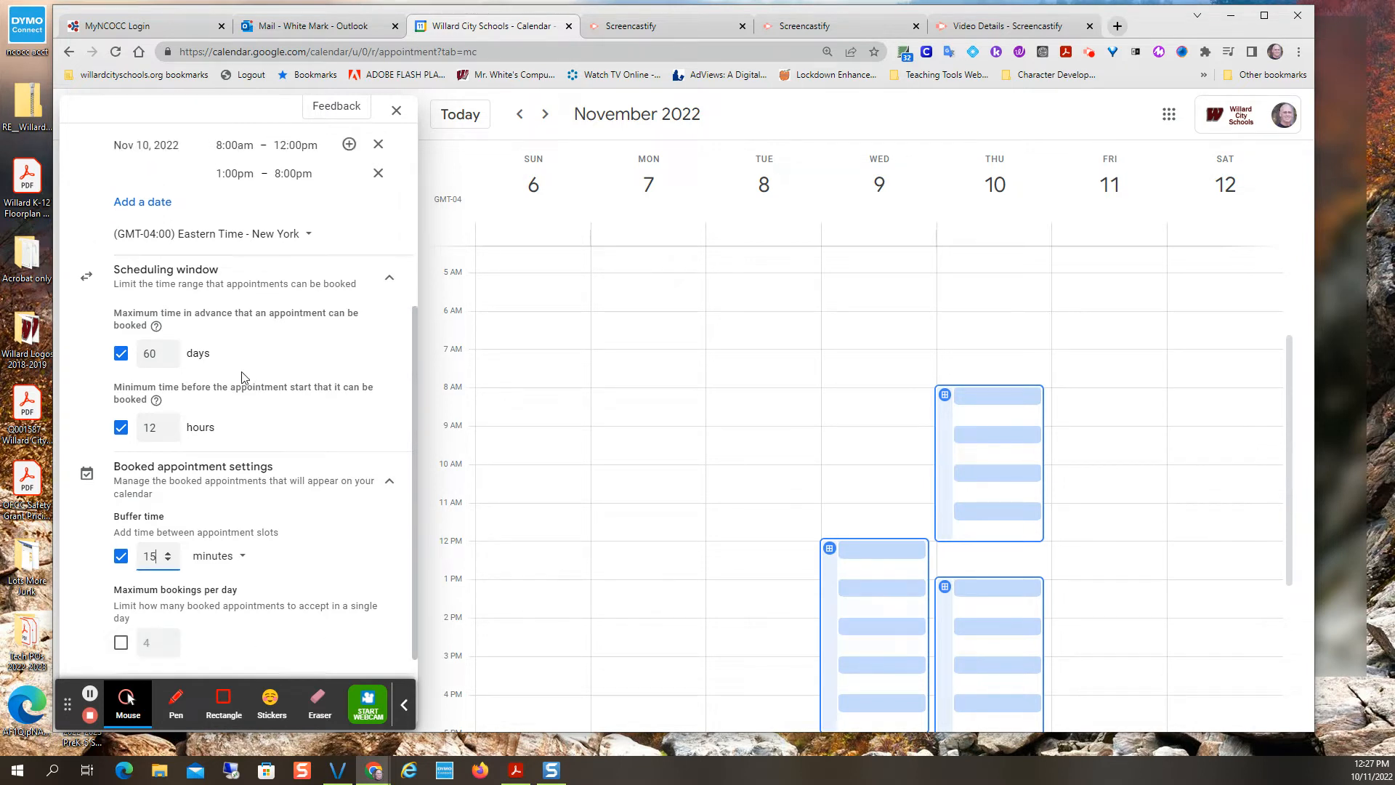
pyautogui.scroll(-5, 251, 381)
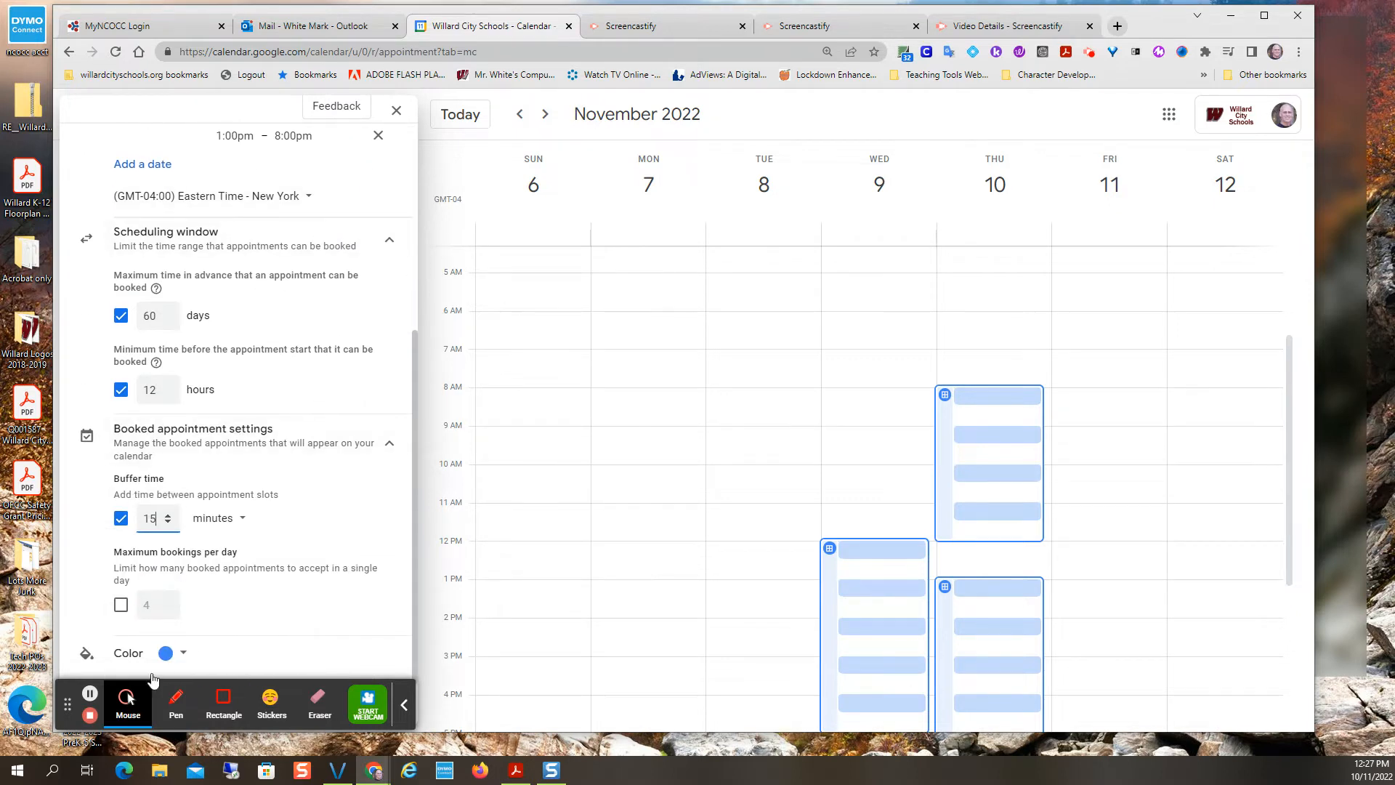
# Step: Move the floating recorder toolbar away from the schedule form, leave its sticker mode and clear the page's text selection
pyautogui.hotkey('ctrl', 'a')
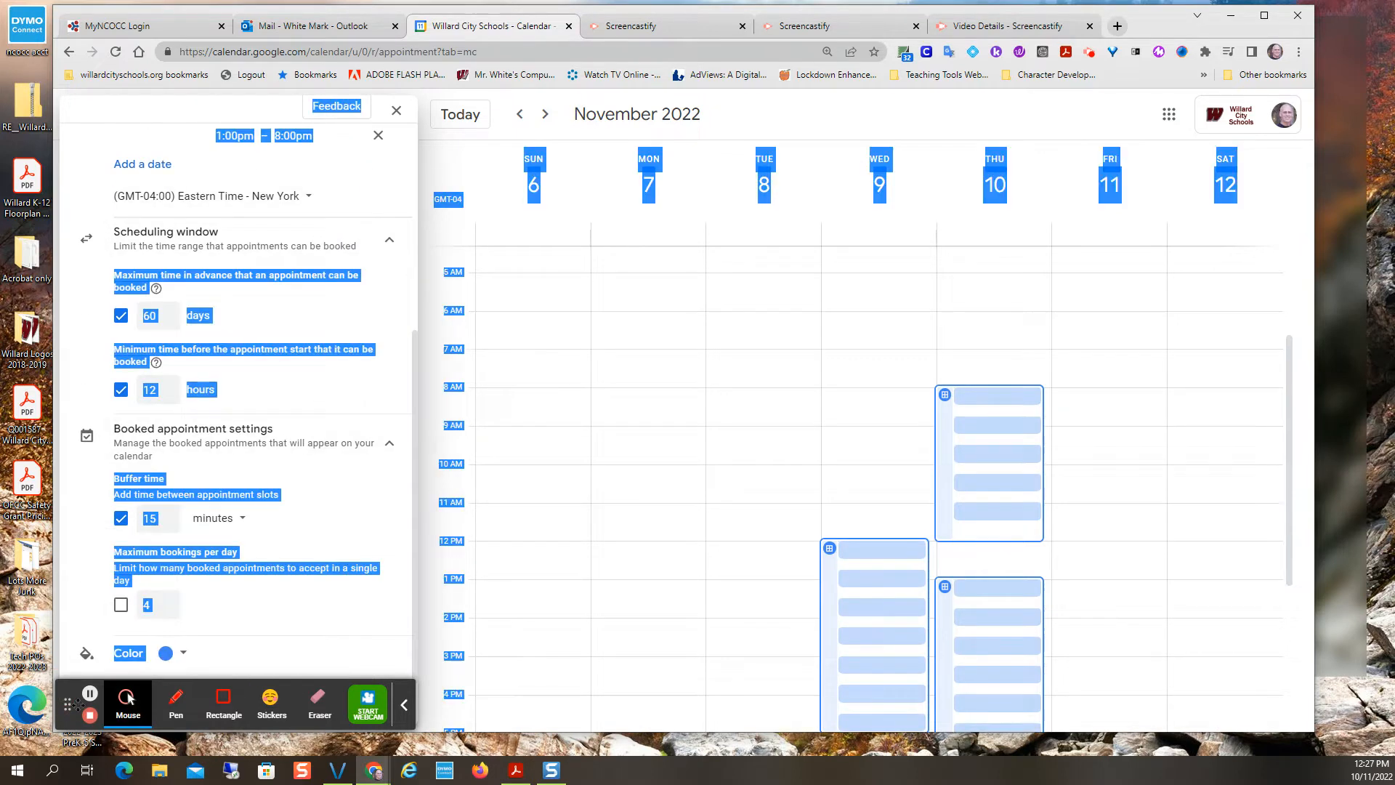
pyautogui.moveTo(75, 710); pyautogui.dragTo(969, 710)
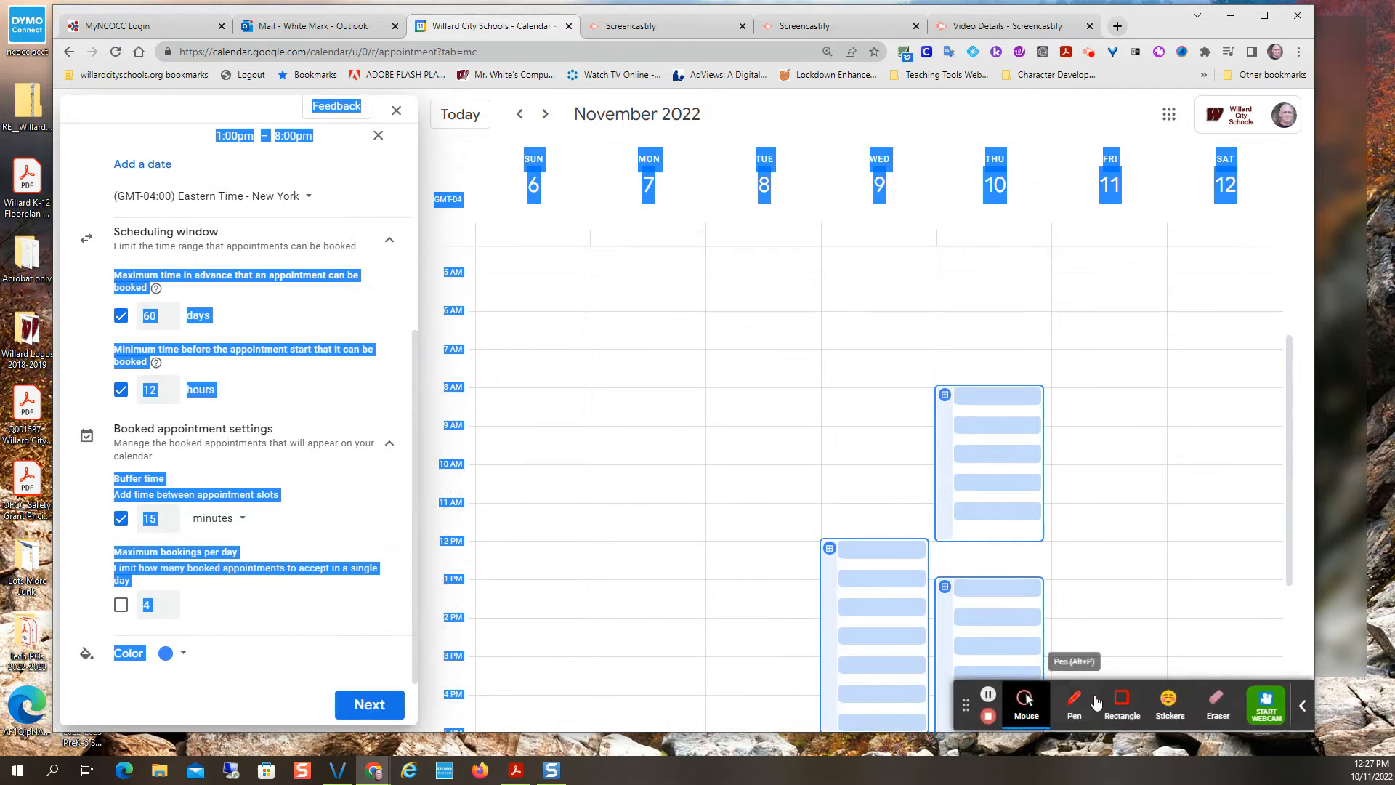
pyautogui.click(1167, 684)
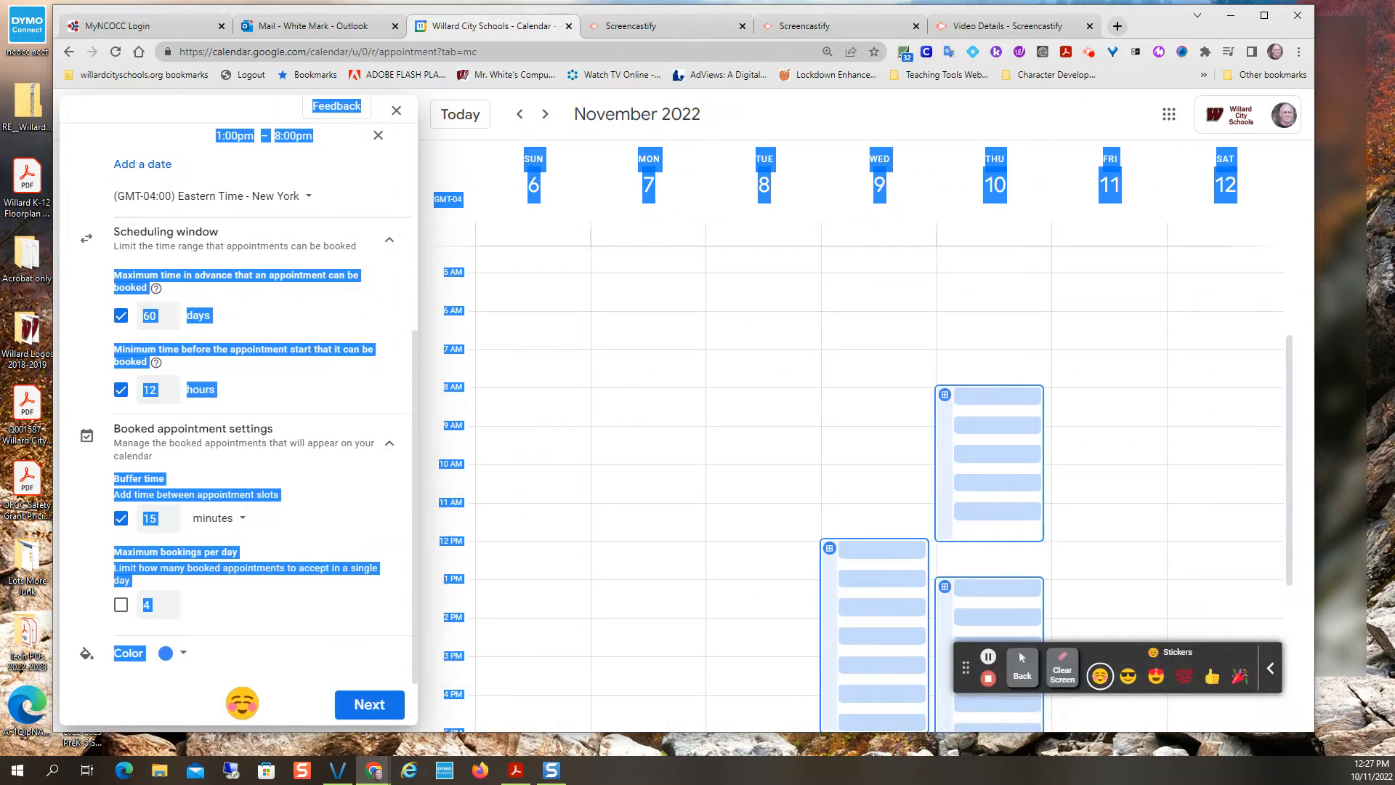
pyautogui.press('Escape')
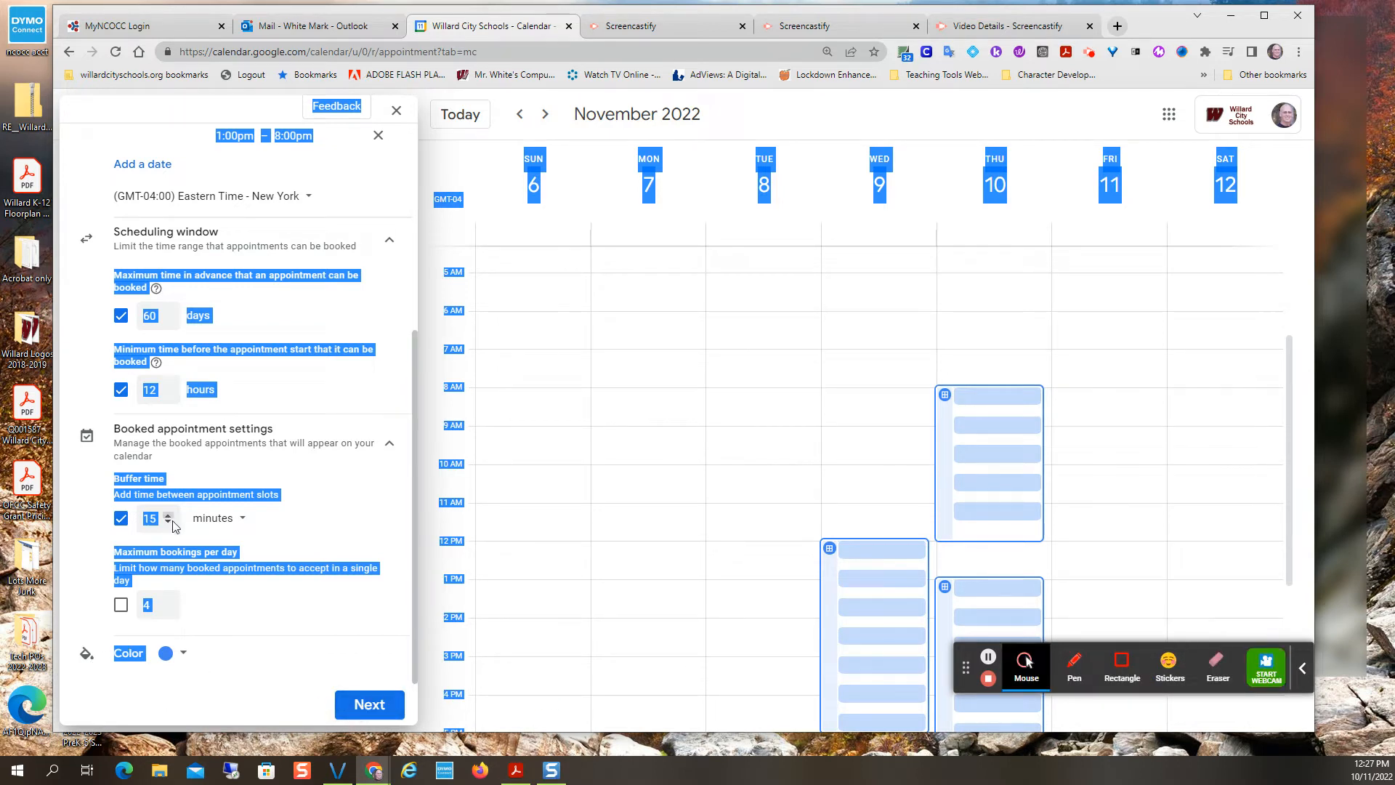
pyautogui.click(209, 692)
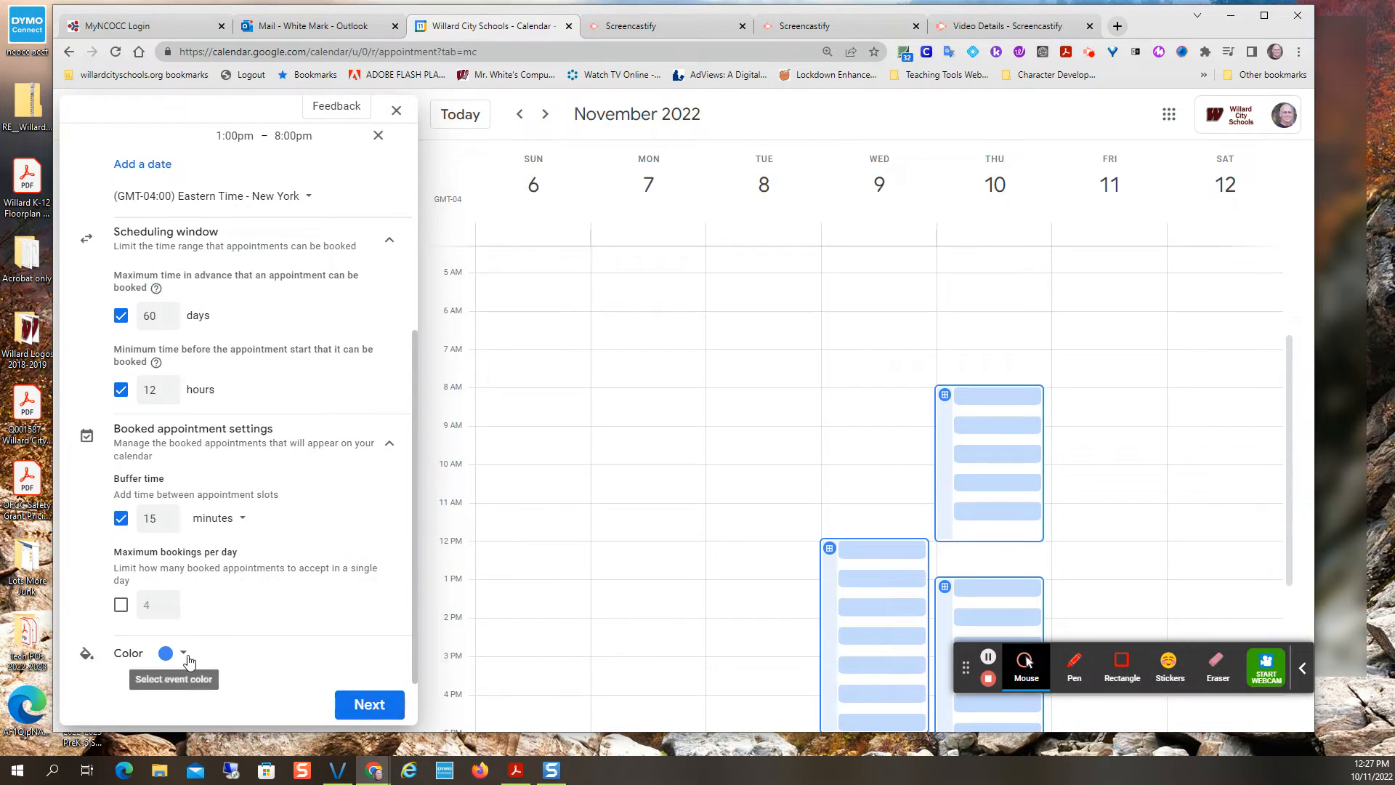
# Step: Continue to the booking page details, choose None / to be specified later as location and enter the description "Please sign up here for Parent/Teacher Conferences."
pyautogui.click(369, 705)
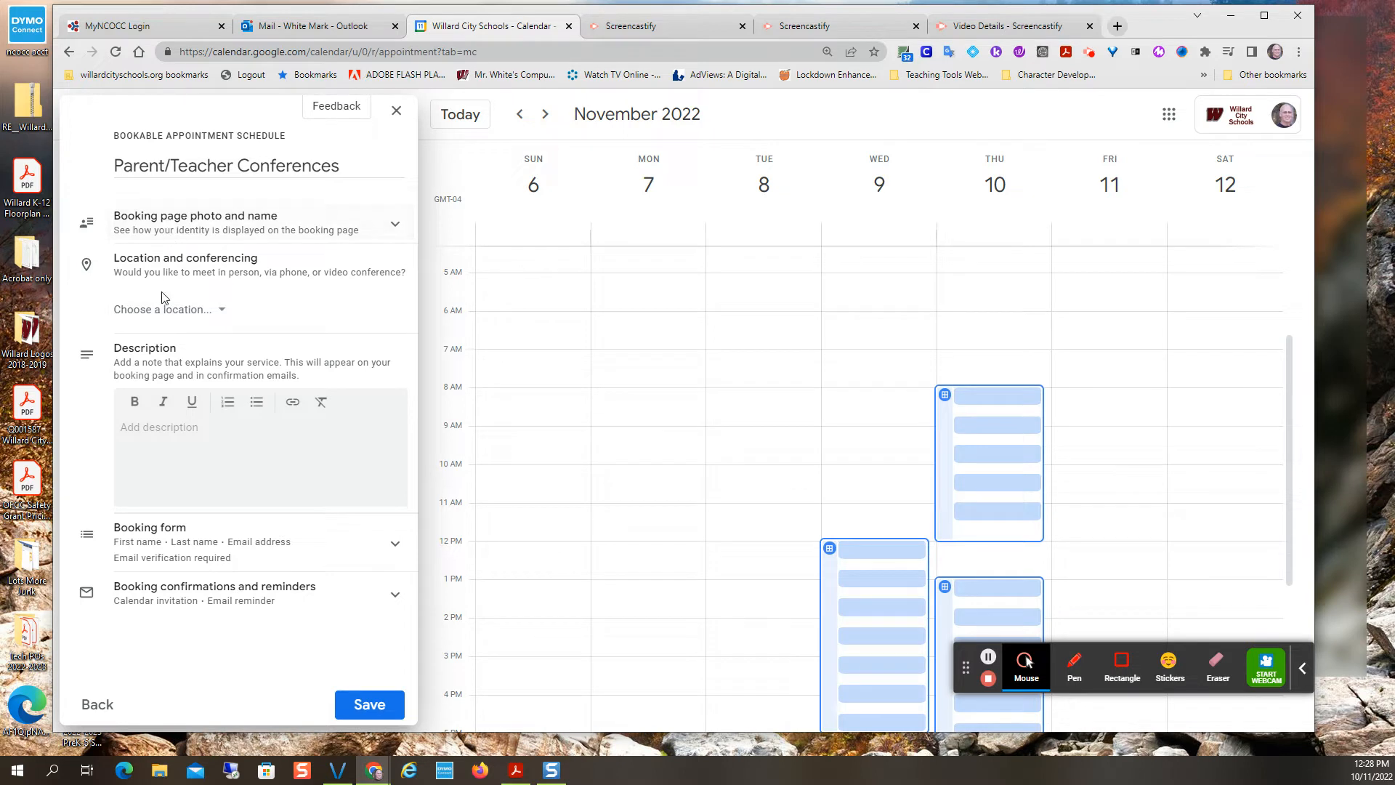
pyautogui.click(138, 313)
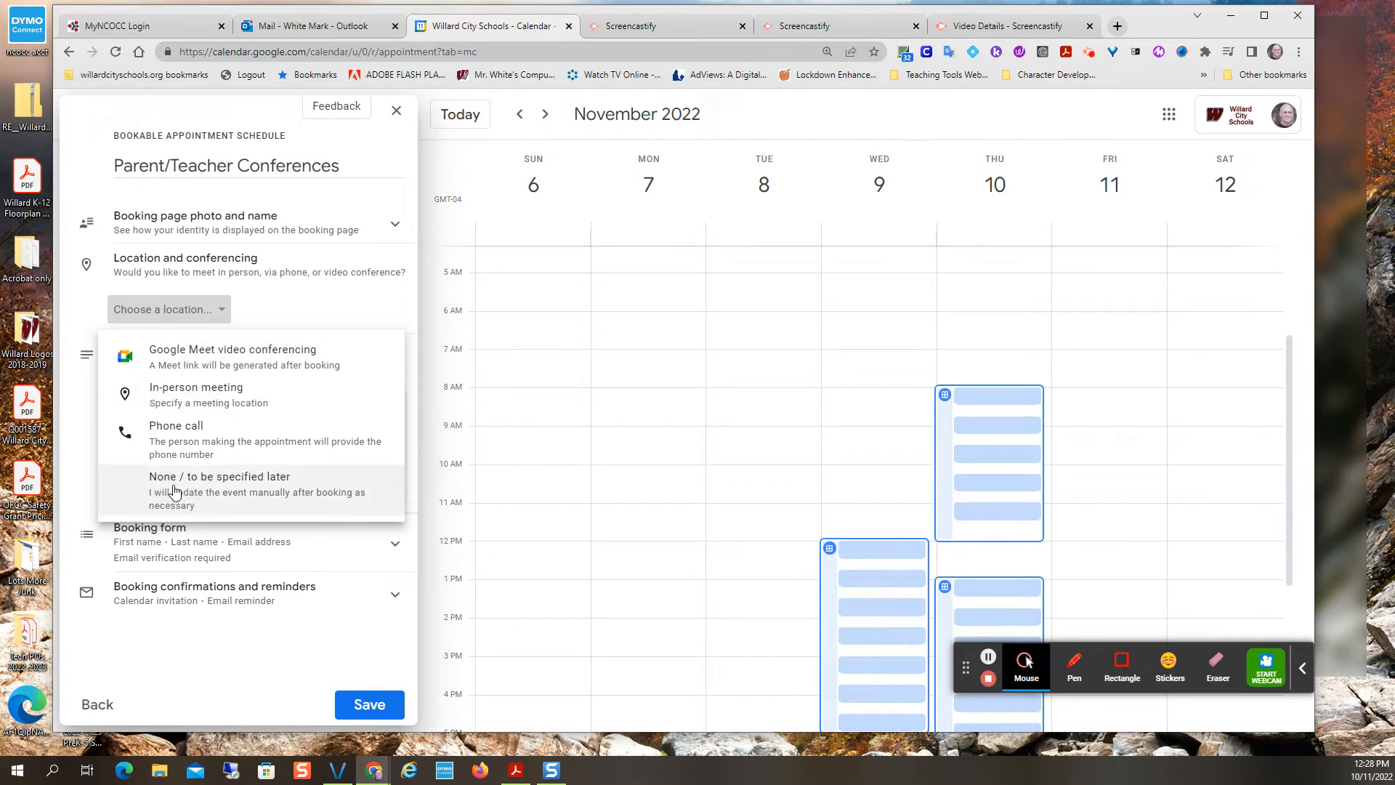
pyautogui.click(216, 492)
pyautogui.click(206, 443)
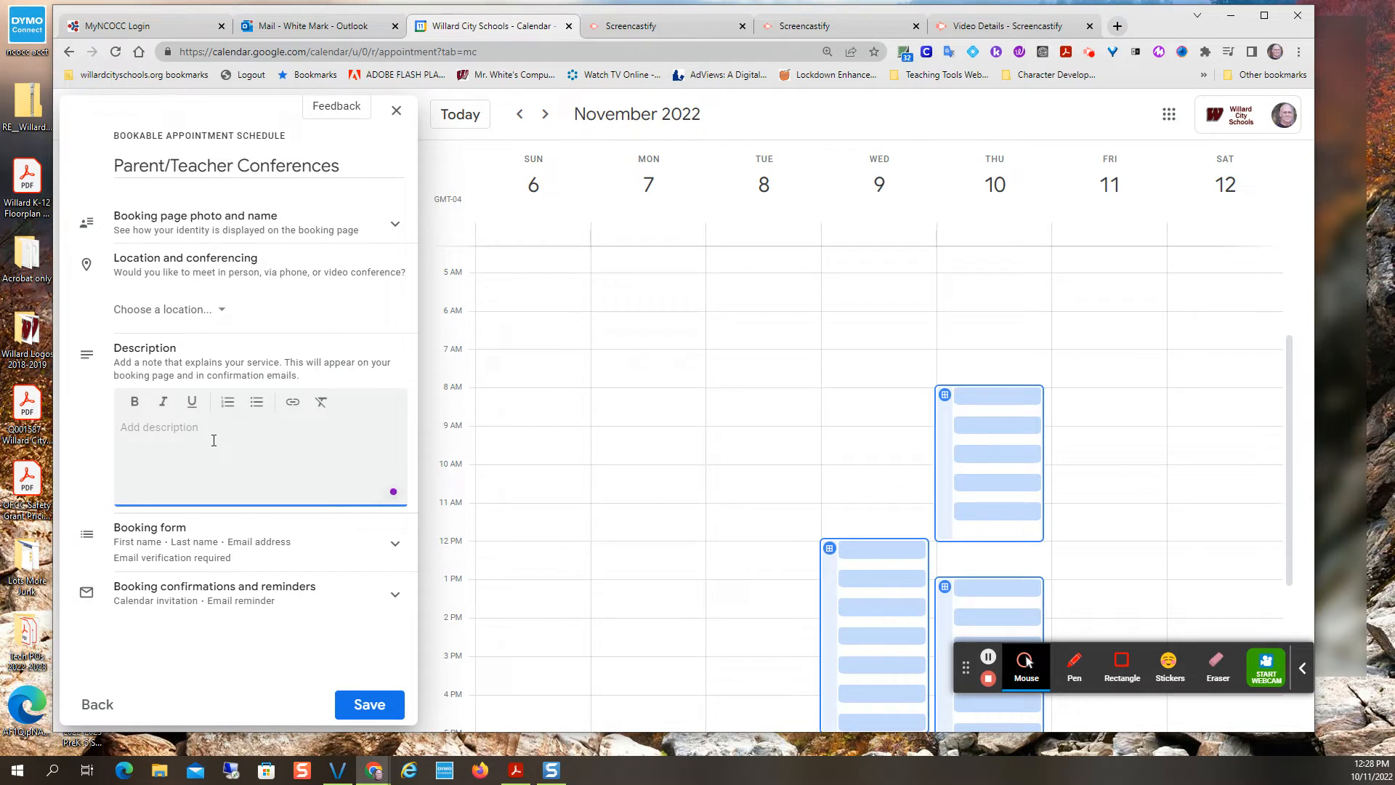
pyautogui.write('Ple')
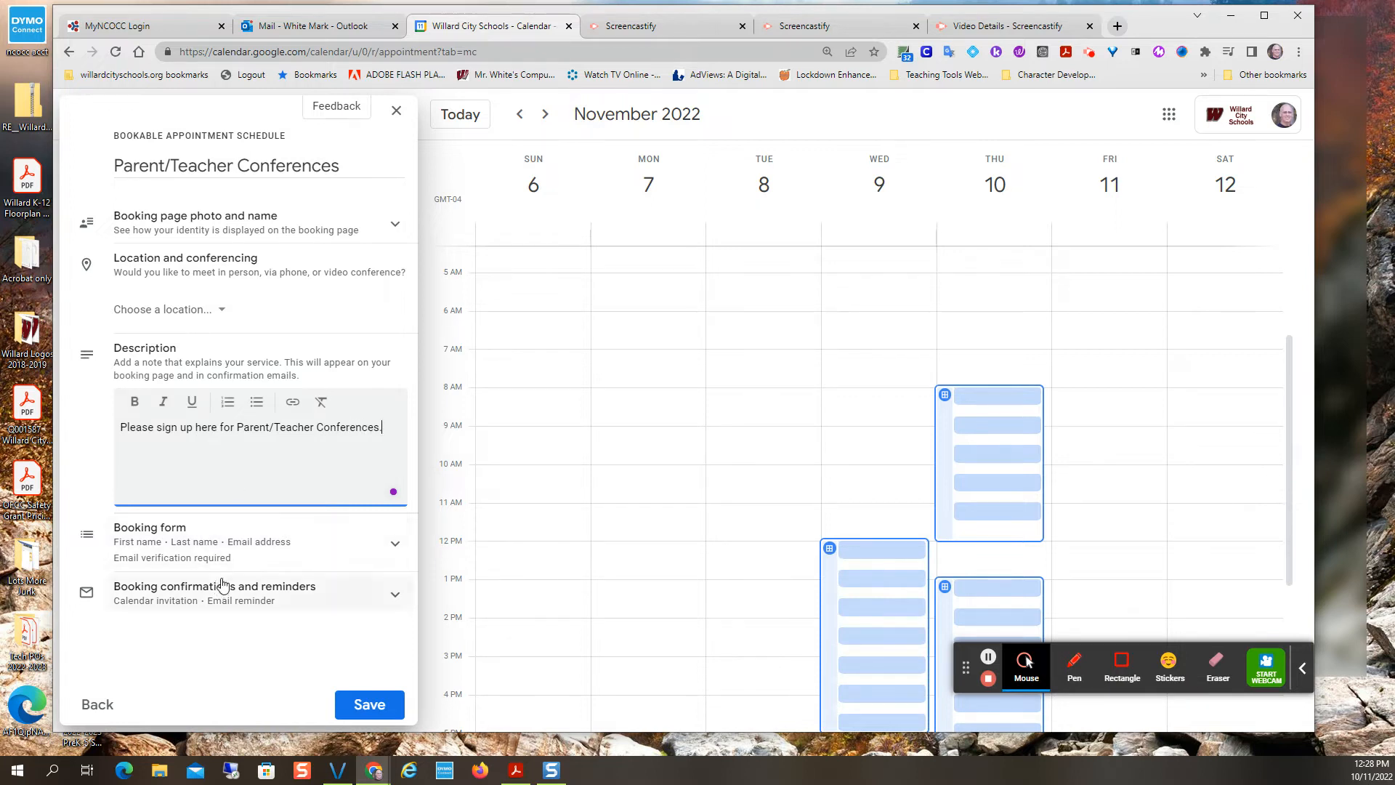
# Step: Add a required Phone number item to the booking form
pyautogui.click(237, 556)
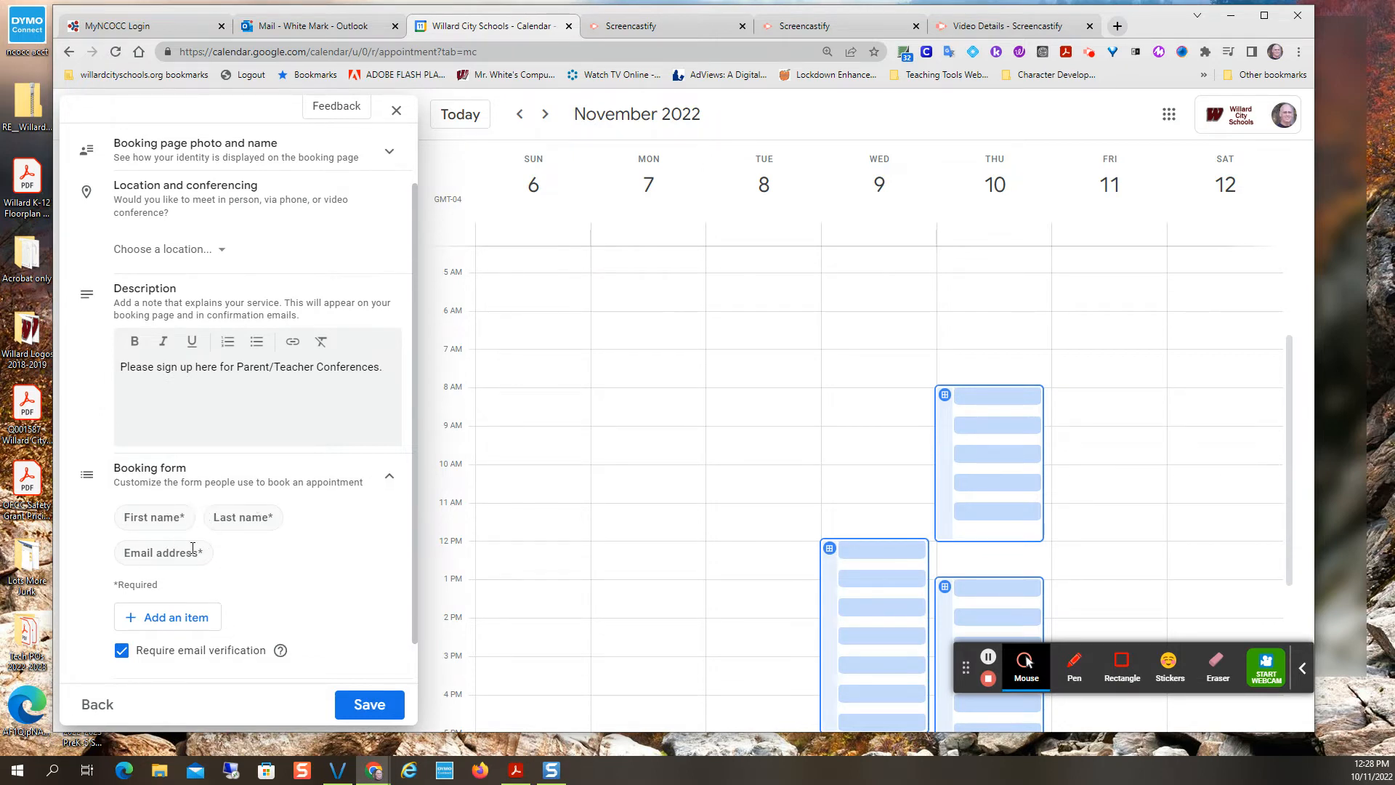
pyautogui.click(171, 622)
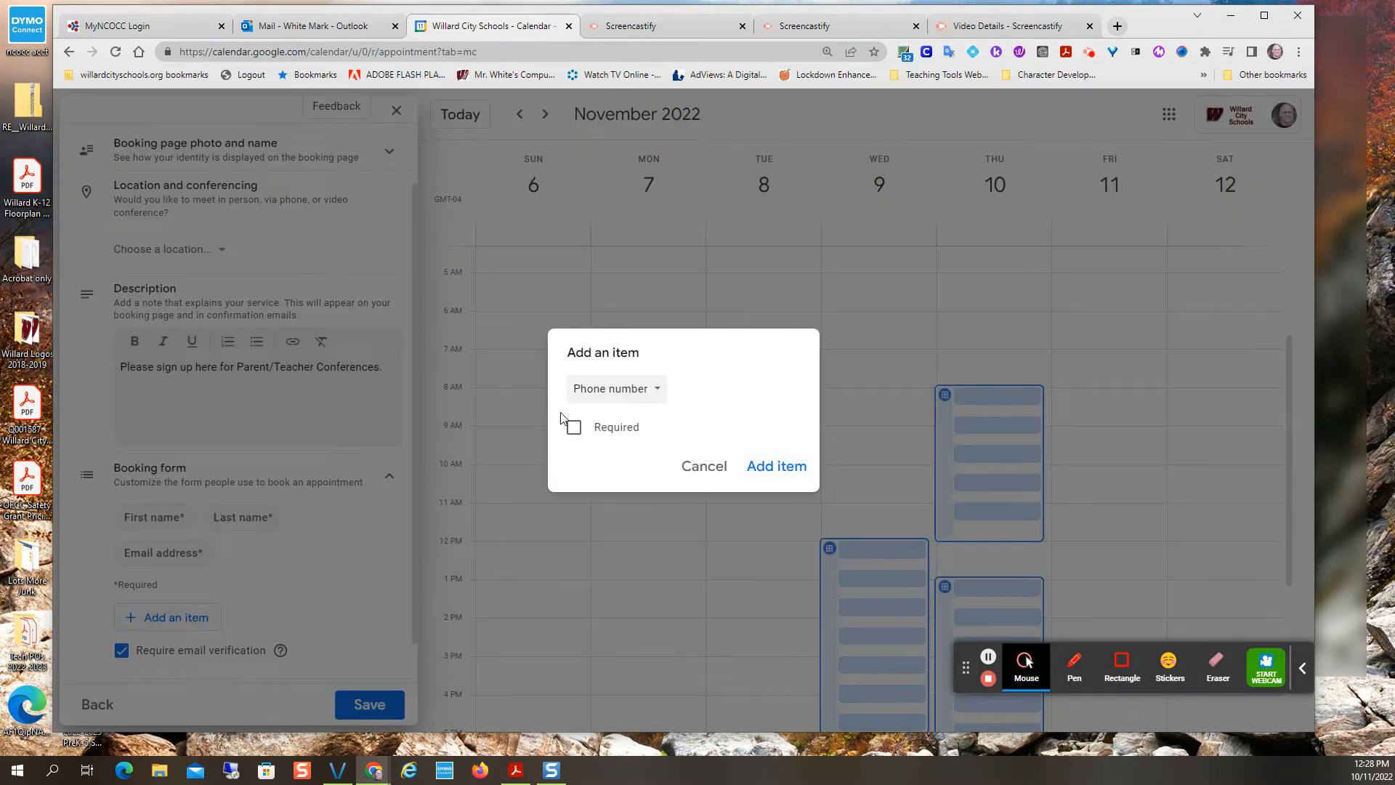
pyautogui.click(573, 432)
pyautogui.click(776, 469)
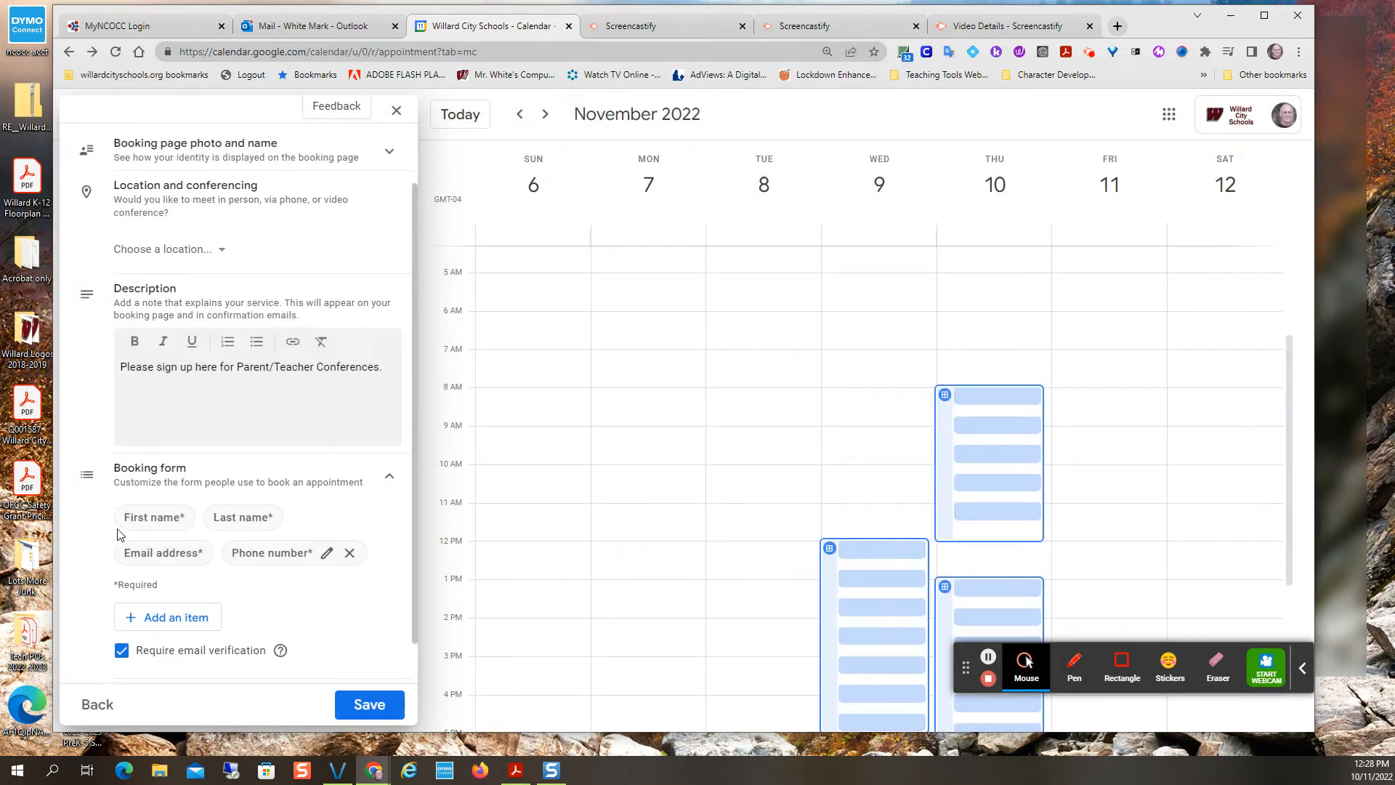
# Step: Review the booking confirmation and reminder options and save the appointment schedule
pyautogui.scroll(-1, 189, 567)
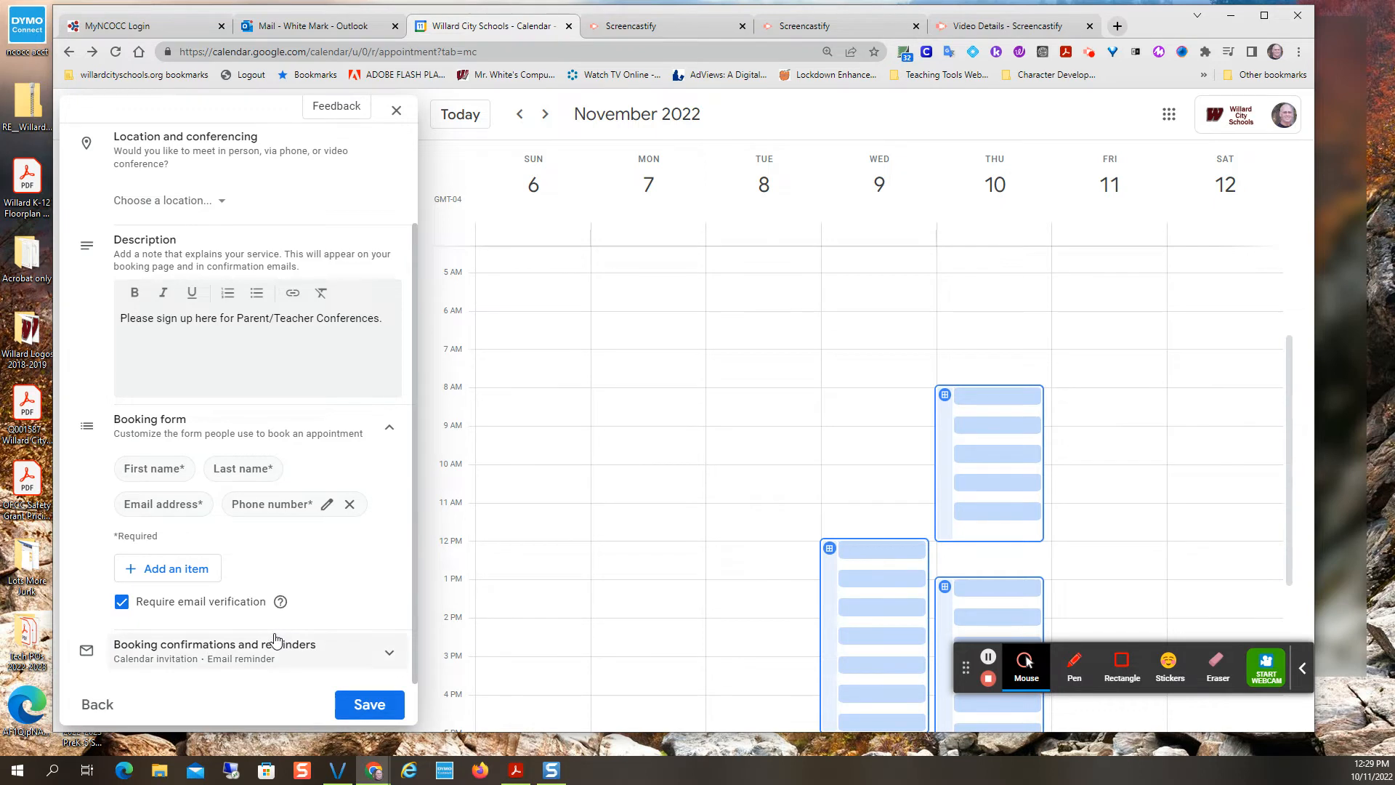
pyautogui.click(376, 658)
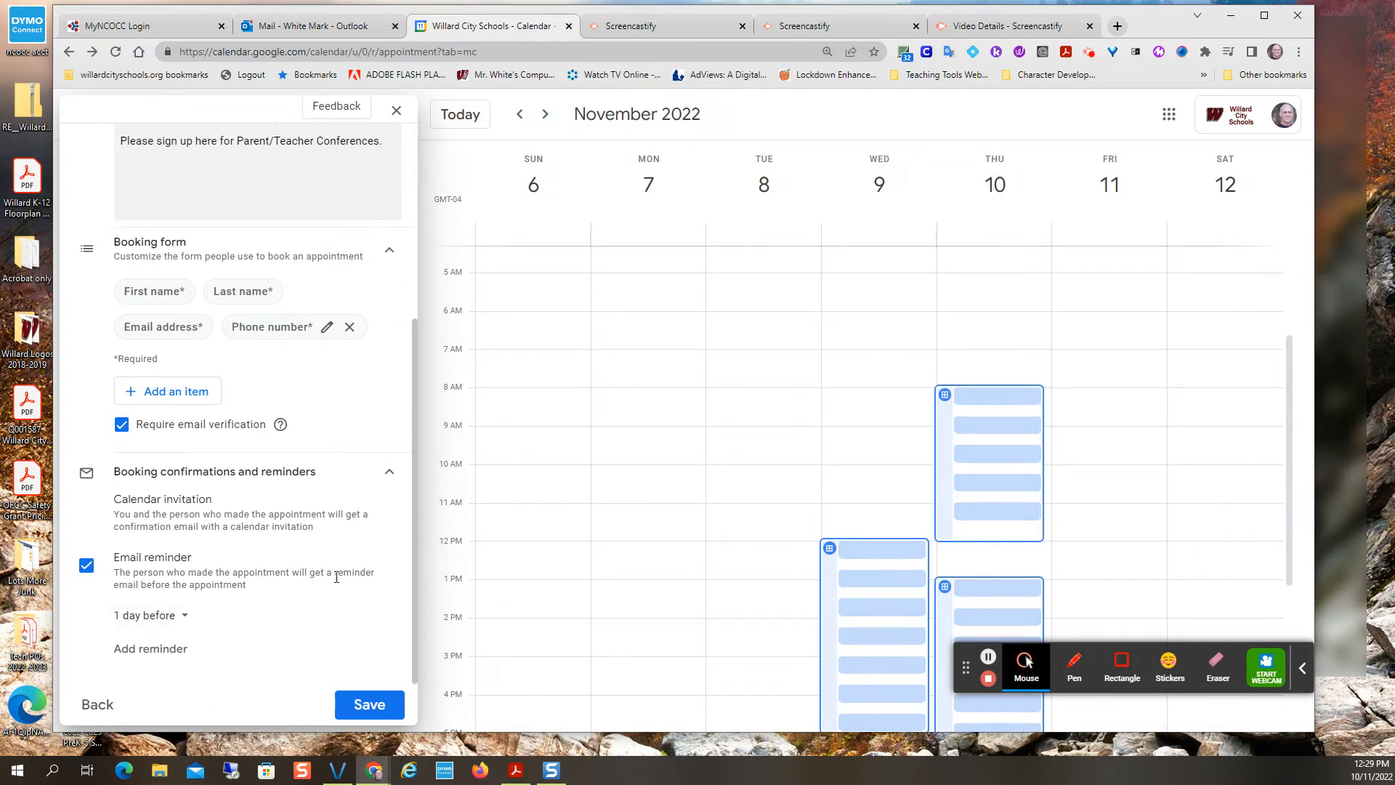
pyautogui.scroll(2, 335, 576)
pyautogui.scroll(-2, 336, 576)
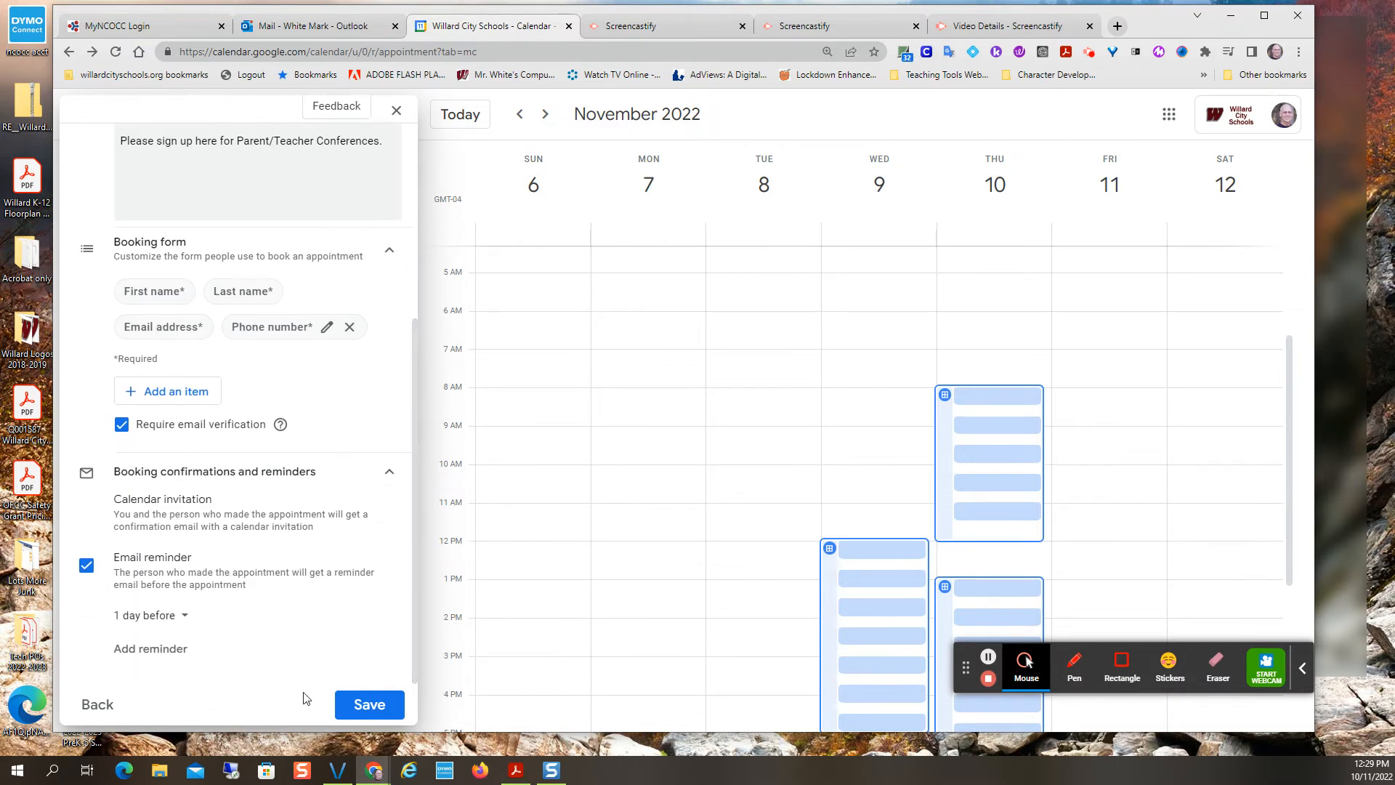
pyautogui.click(367, 706)
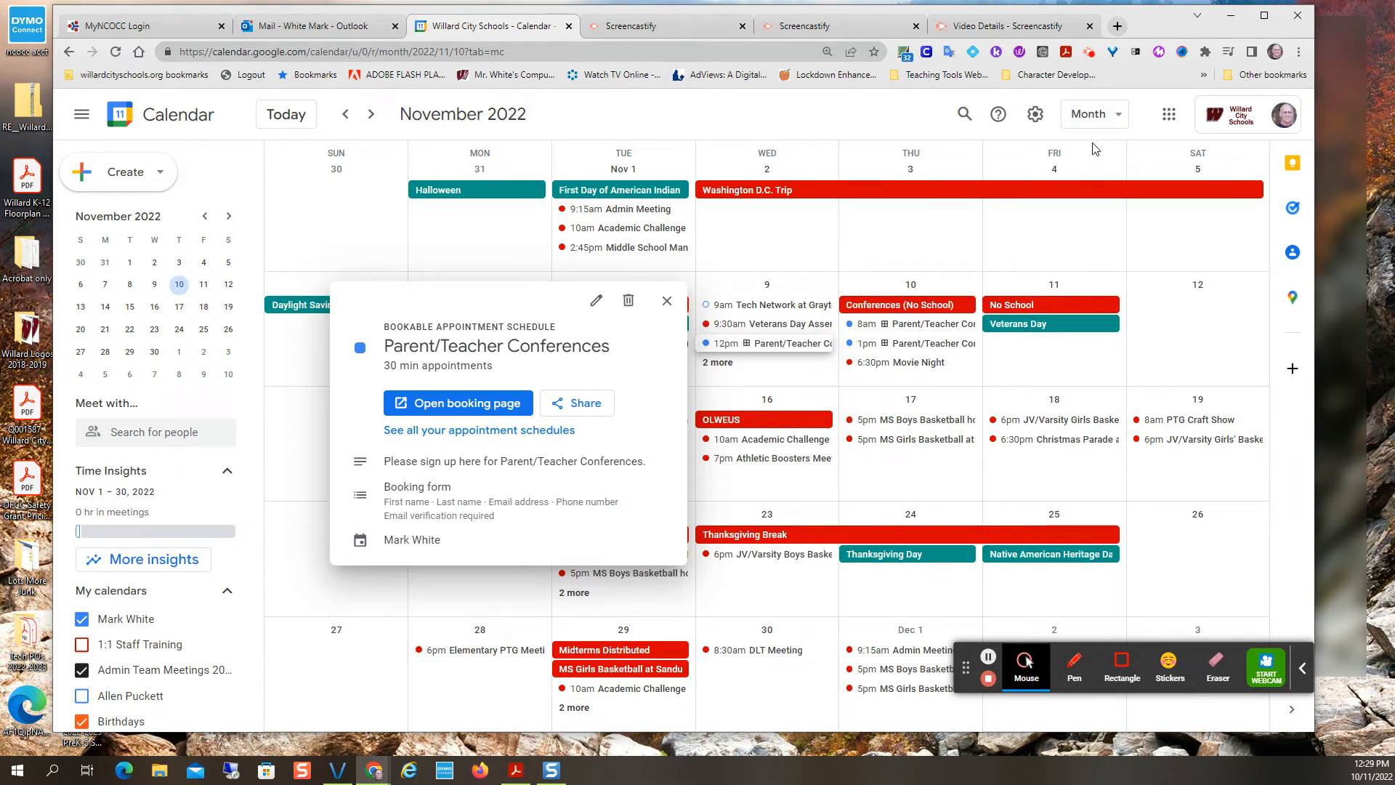
# Step: Show the calendar by week, check the conference blocks on Nov 9 and 10, and open the Nov 9 Parent/Teacher Conferences schedule's details
pyautogui.click(1094, 114)
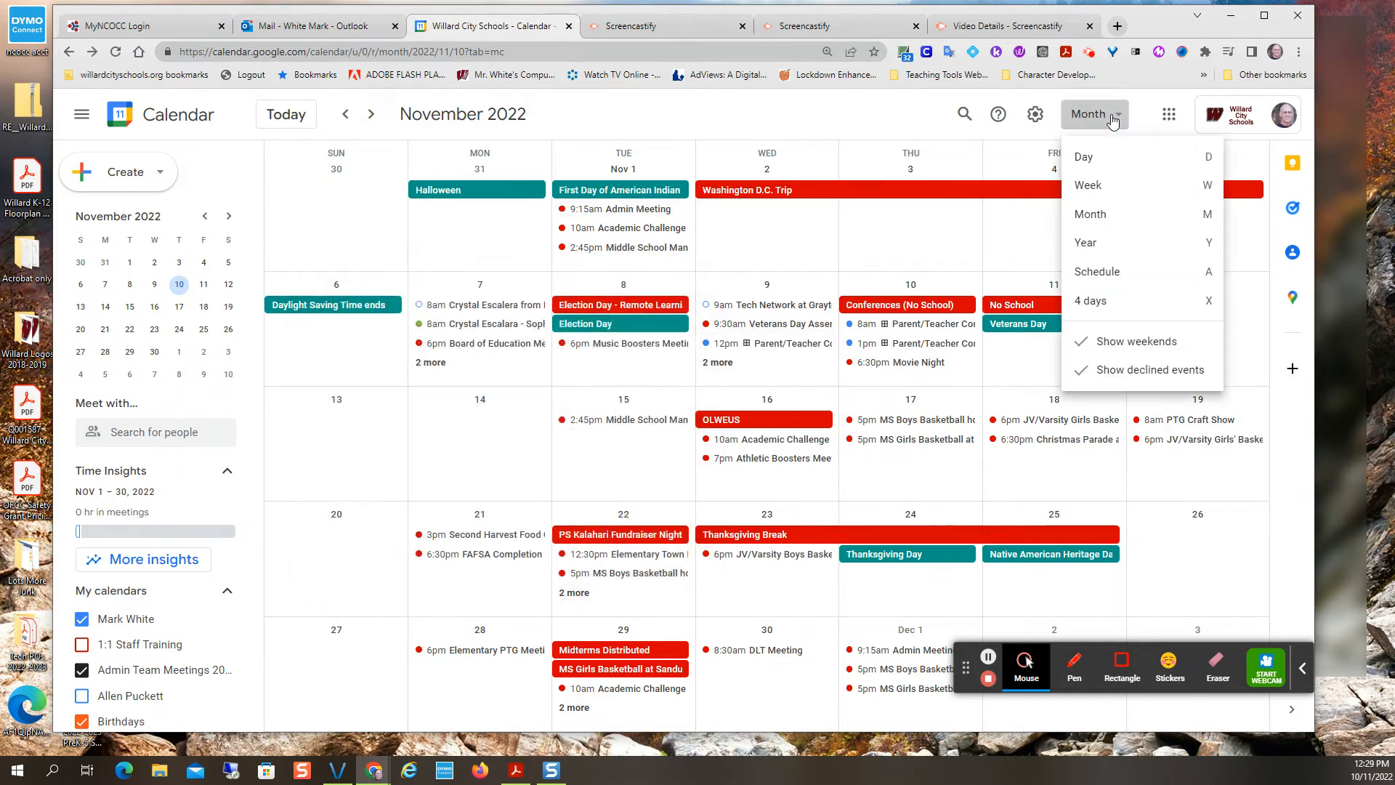
pyautogui.click(1090, 186)
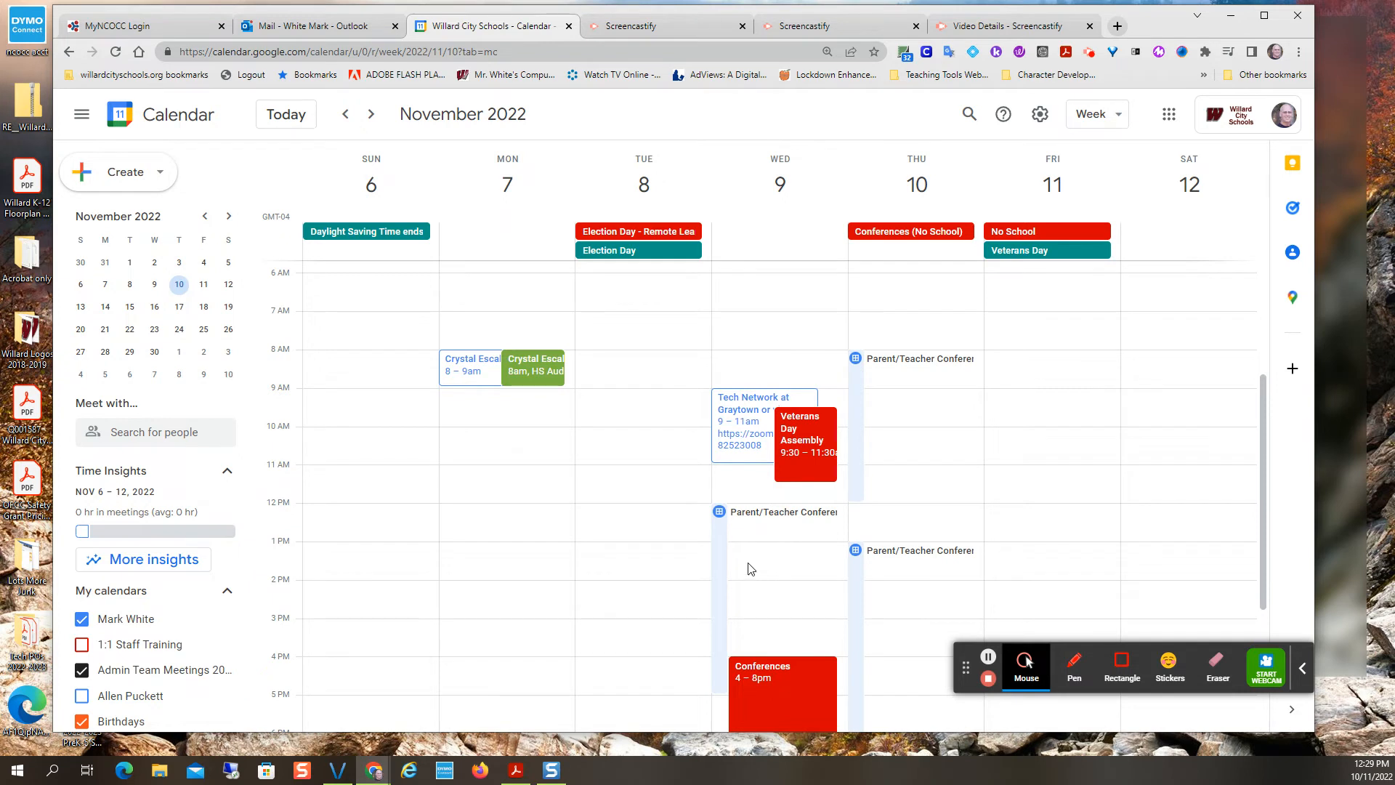
pyautogui.scroll(-1, 814, 528)
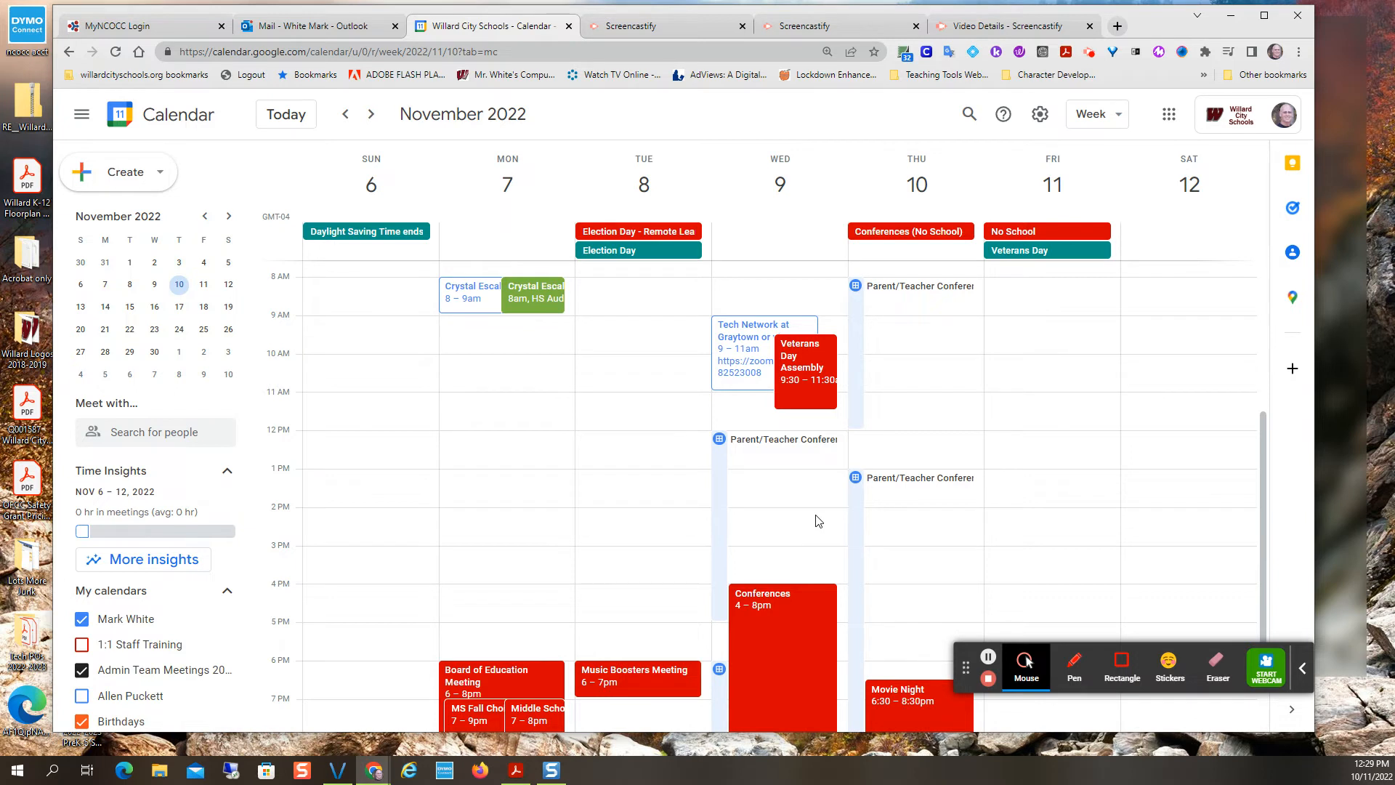
pyautogui.scroll(-1, 819, 521)
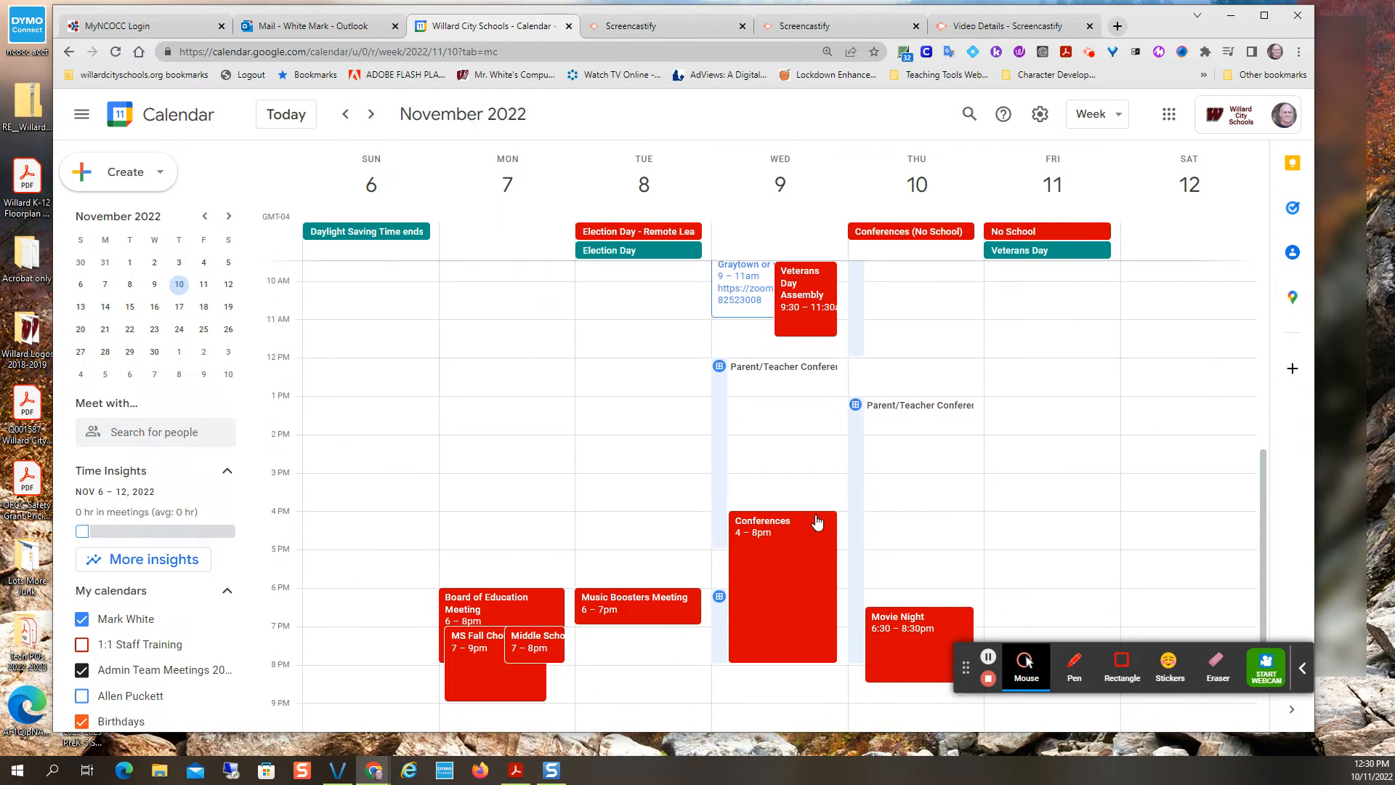
pyautogui.scroll(2, 818, 521)
pyautogui.click(743, 516)
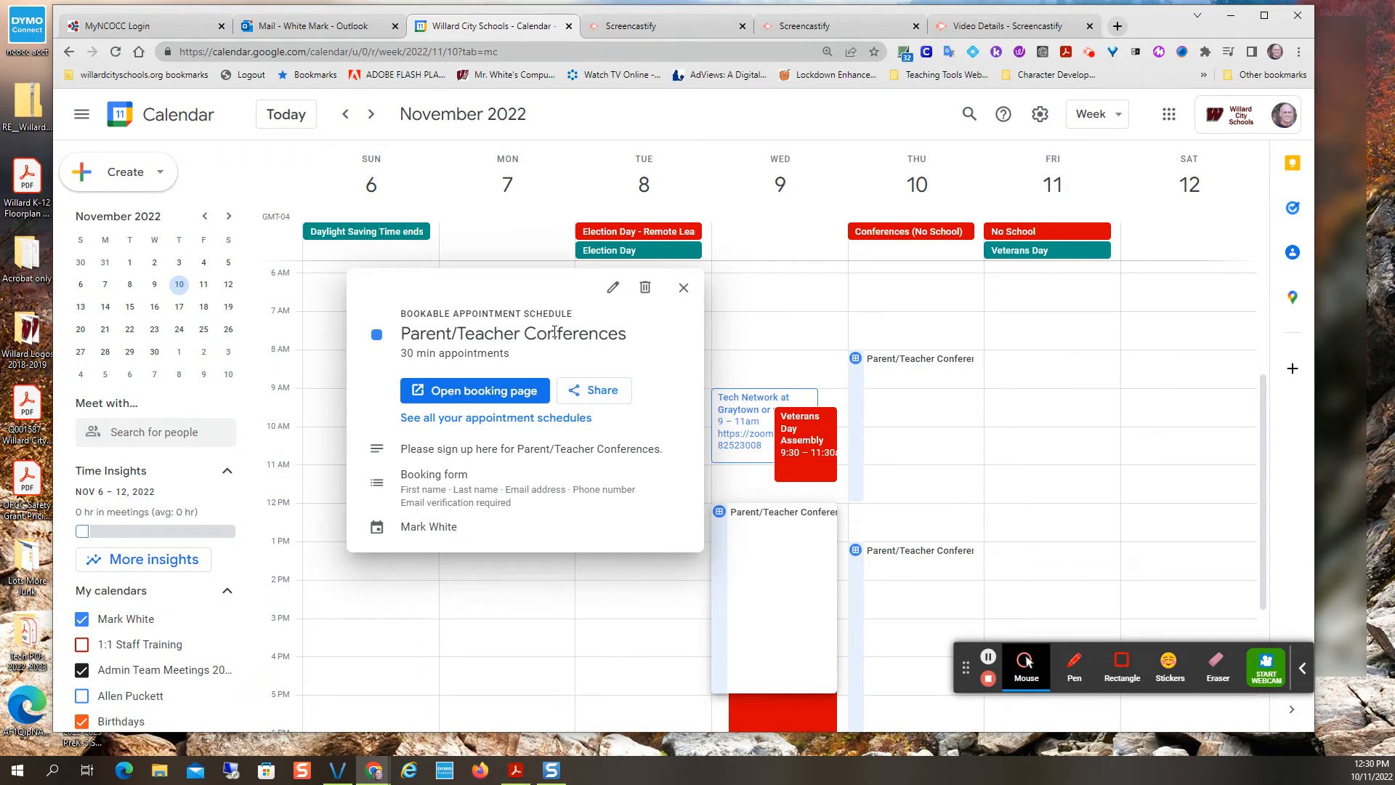
# Step: Share the Parent/Teacher Conferences schedule as a single booking page and copy its booking page link
pyautogui.click(600, 392)
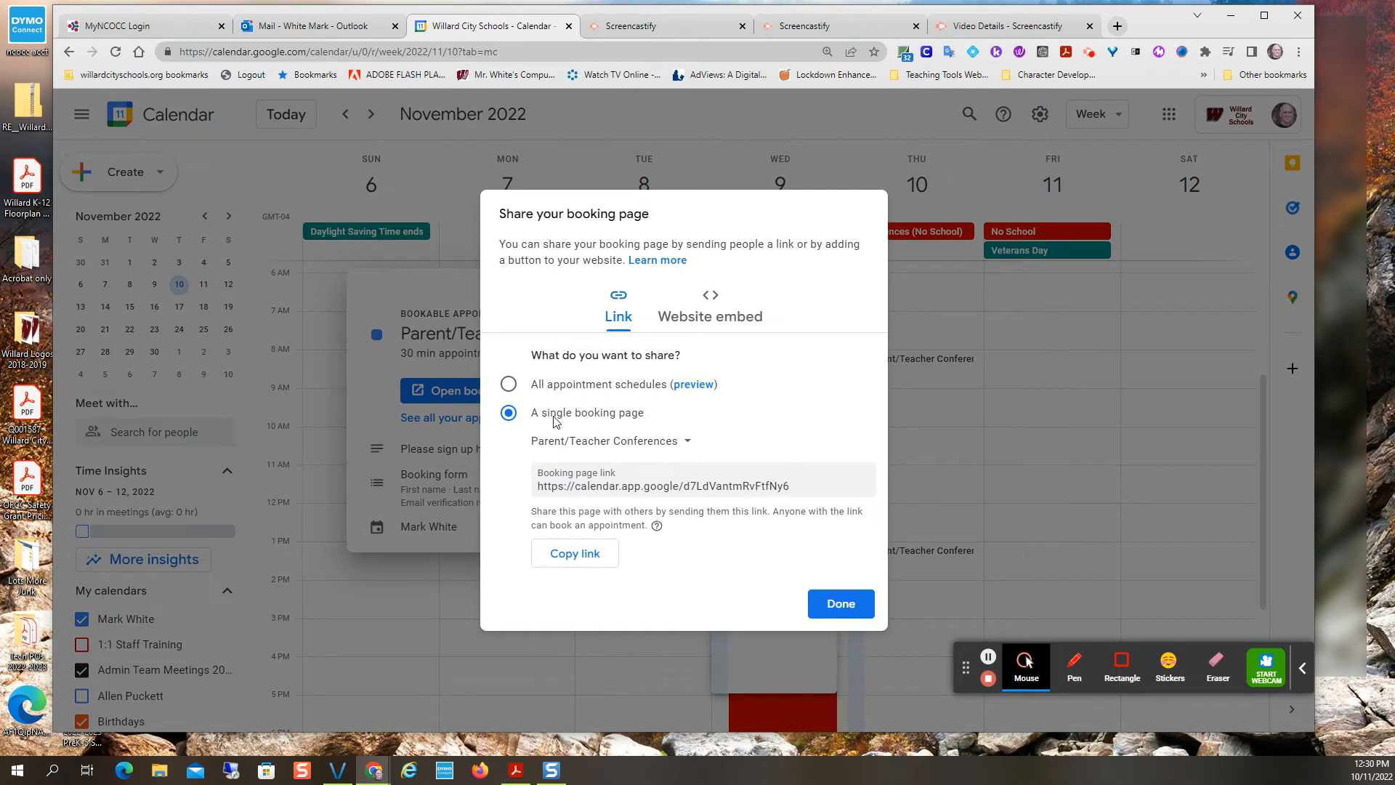
pyautogui.click(574, 556)
pyautogui.click(843, 605)
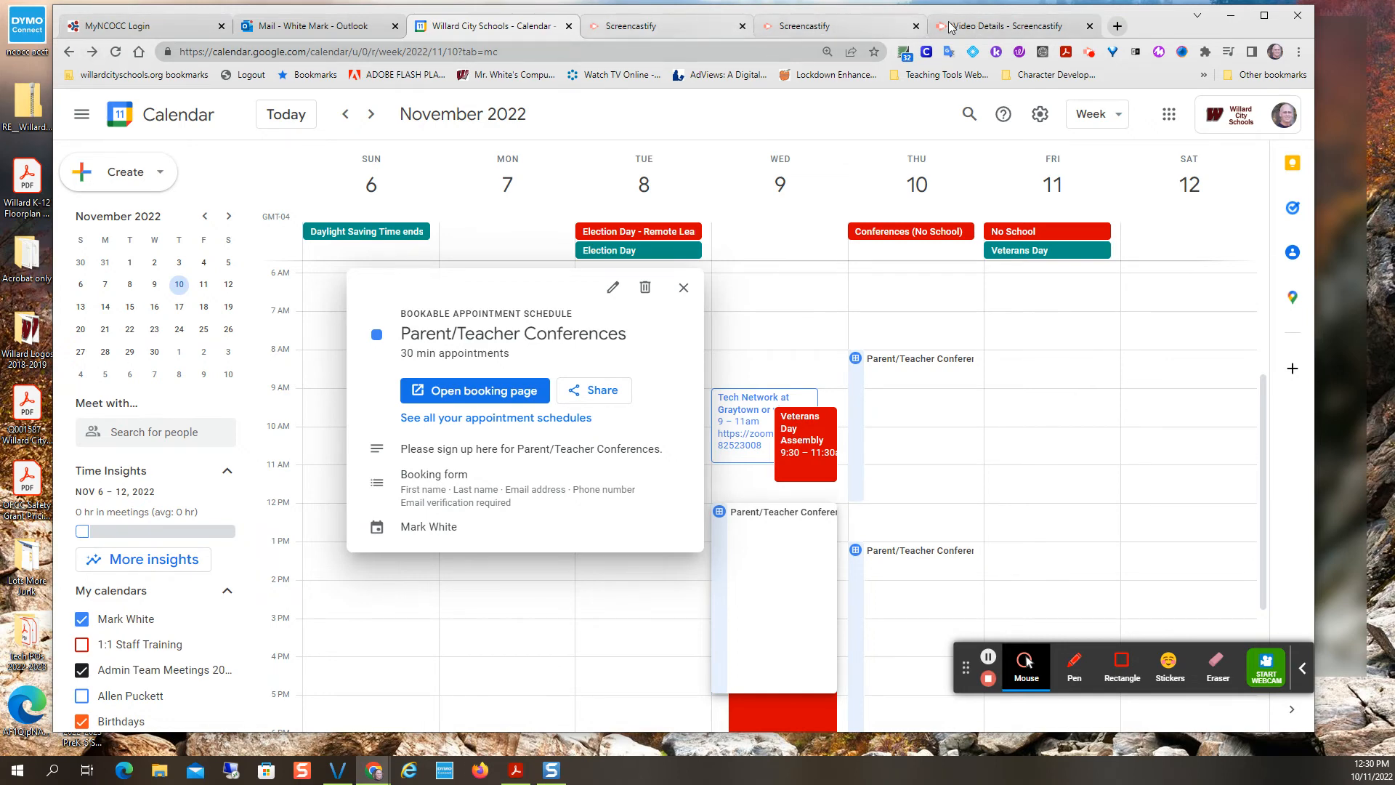
# Step: Open Gmail in a new browser tab and start a new message addressed to the colleague's school e-mail
pyautogui.click(1118, 27)
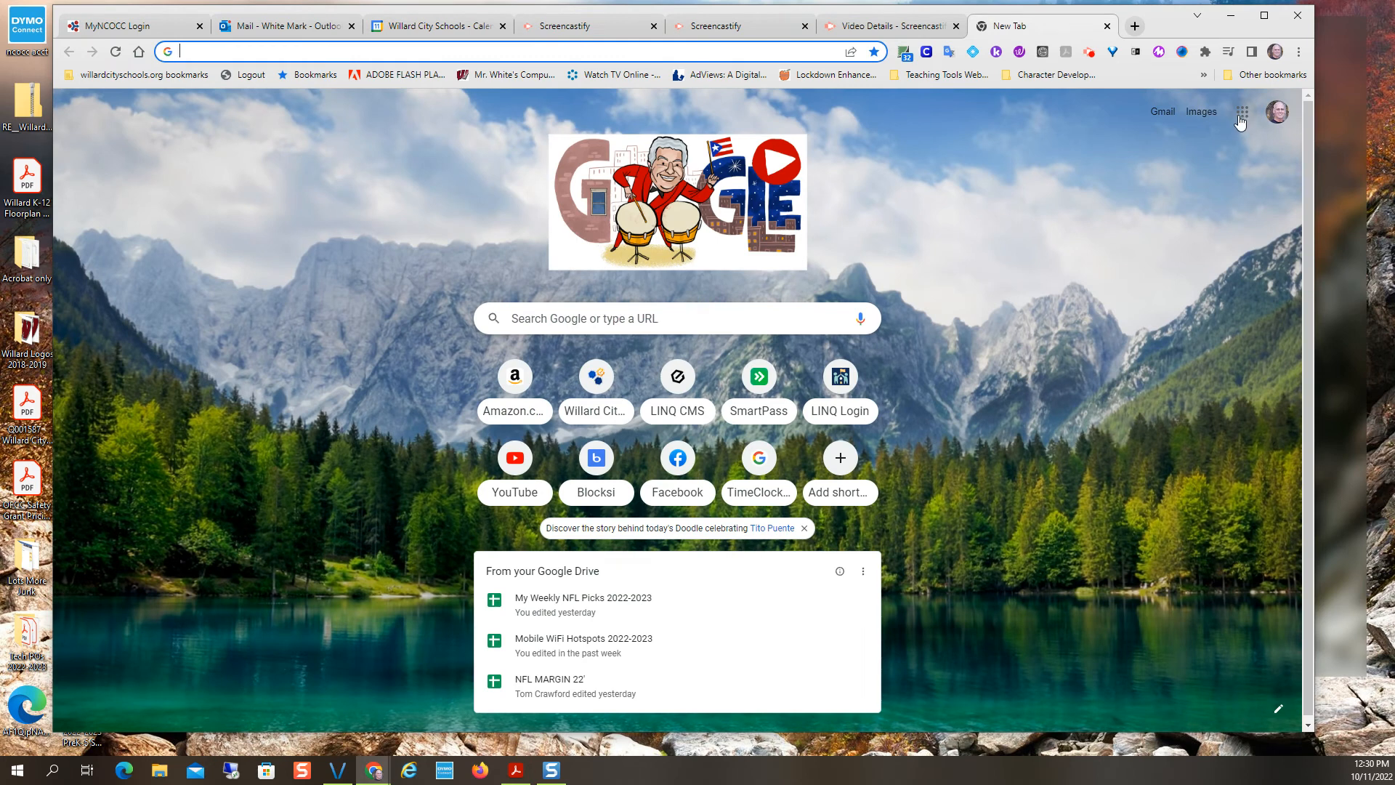
pyautogui.click(1242, 111)
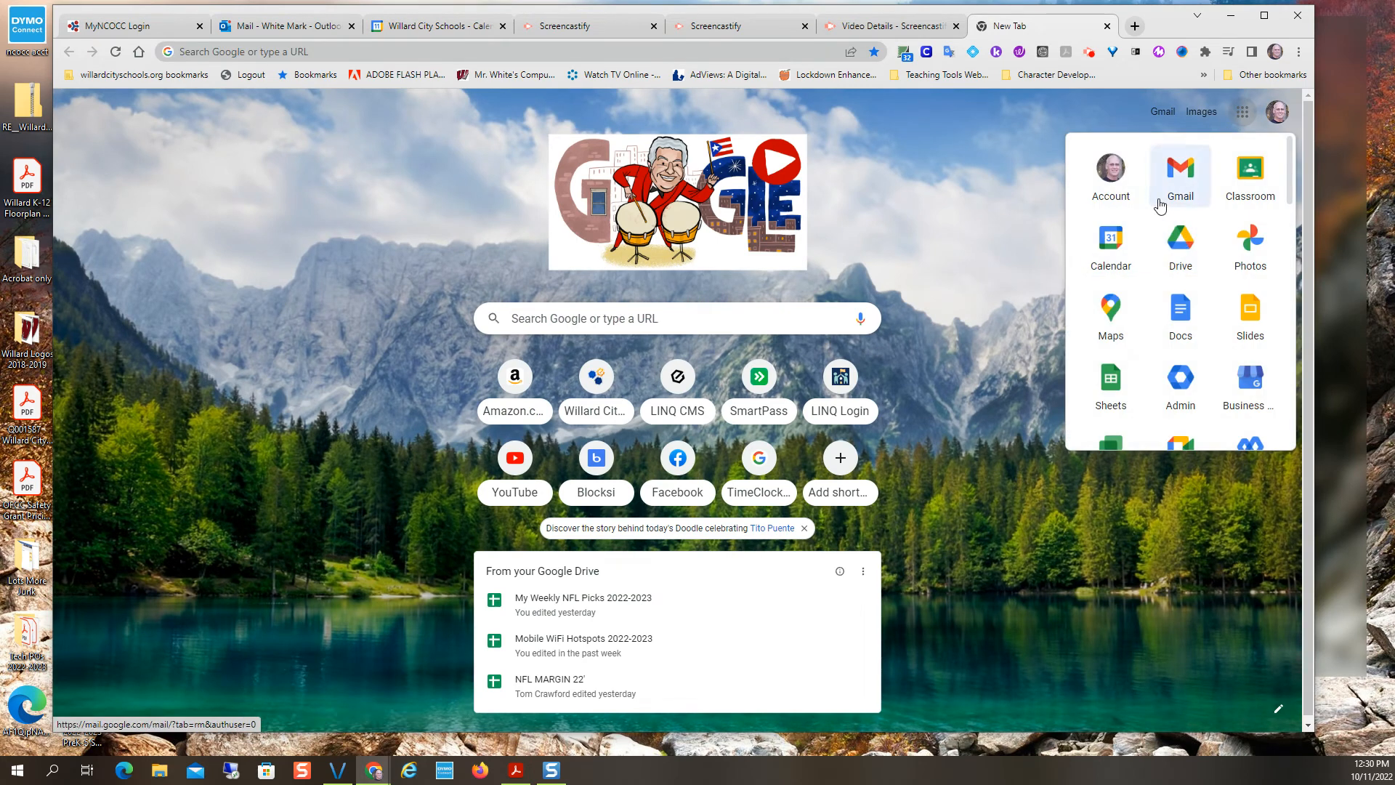
pyautogui.click(1181, 171)
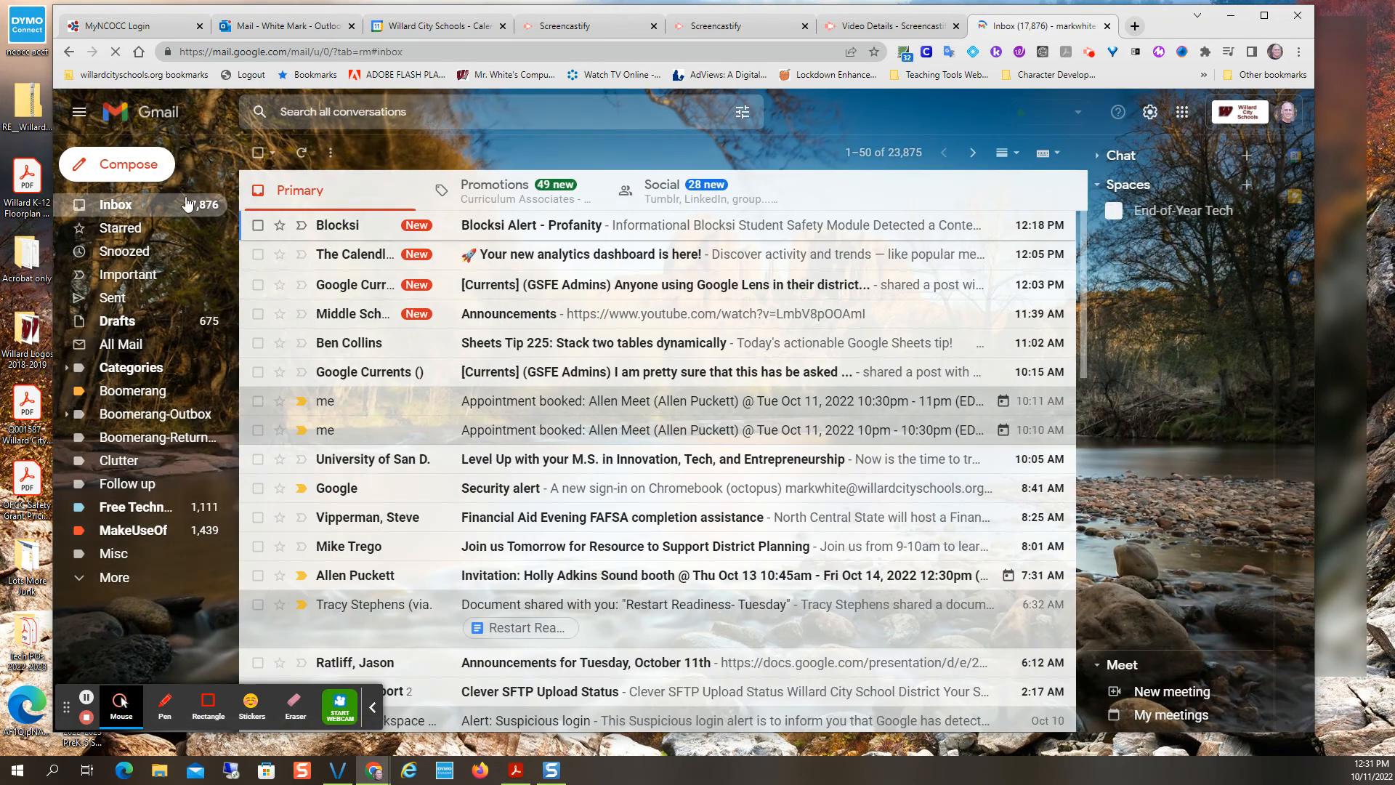
pyautogui.click(121, 179)
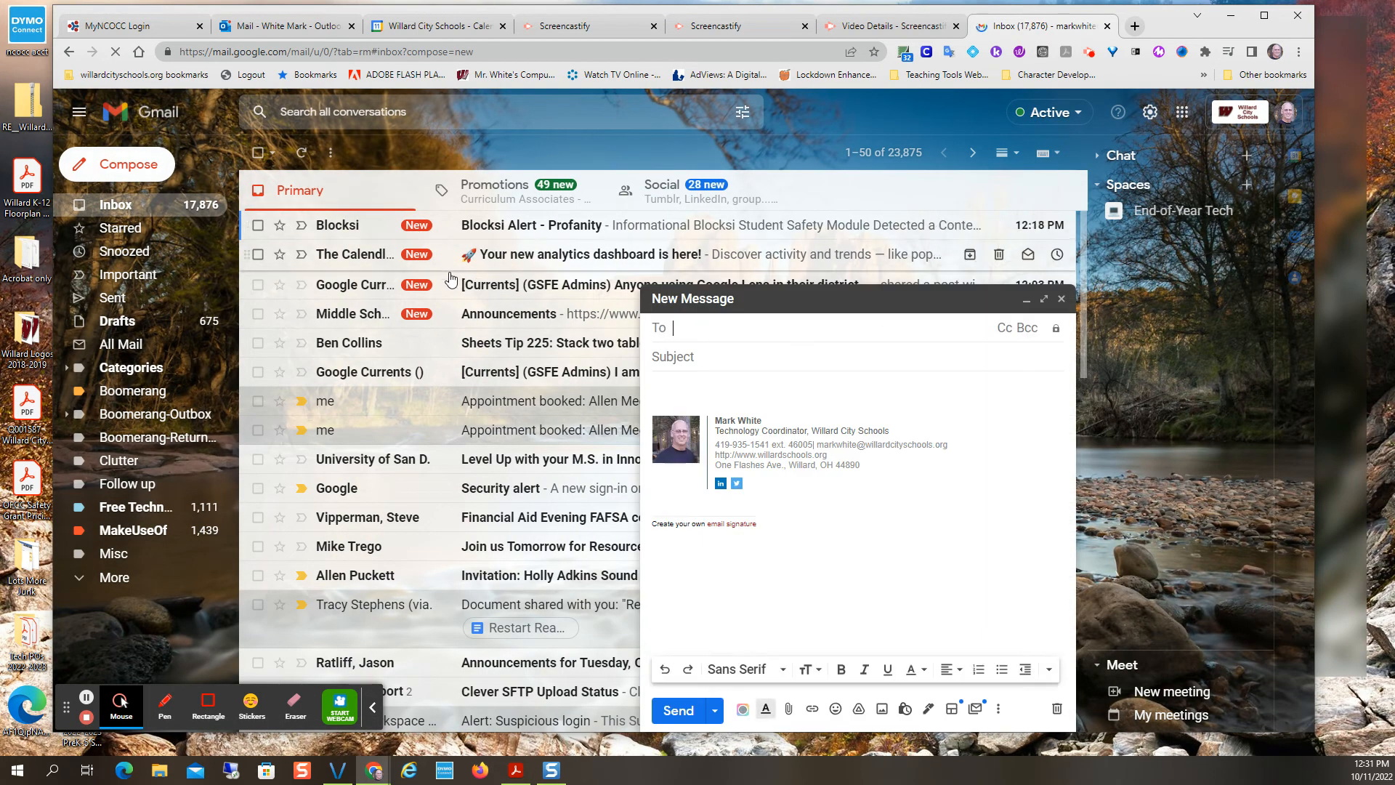
pyautogui.write('allen')
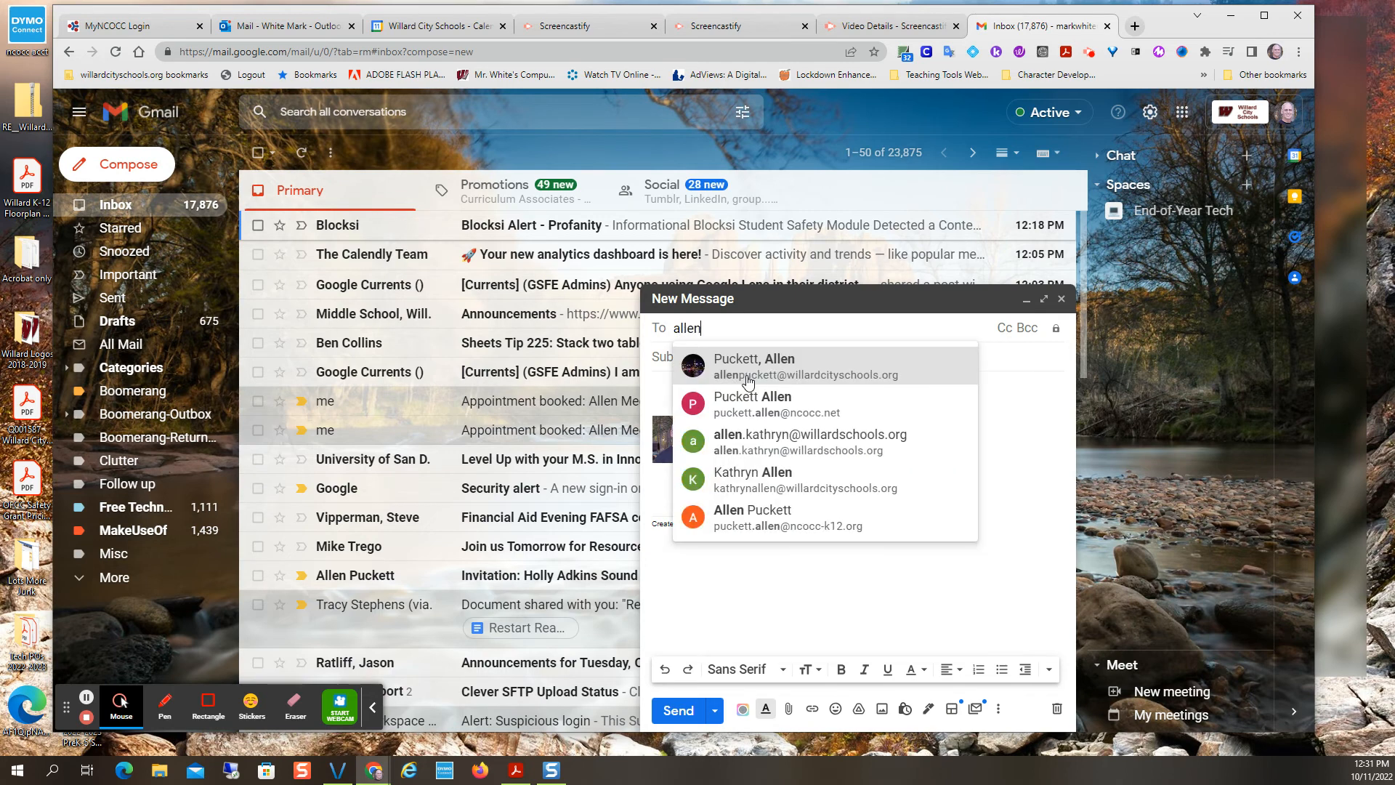
pyautogui.press('Return')
pyautogui.click(747, 376)
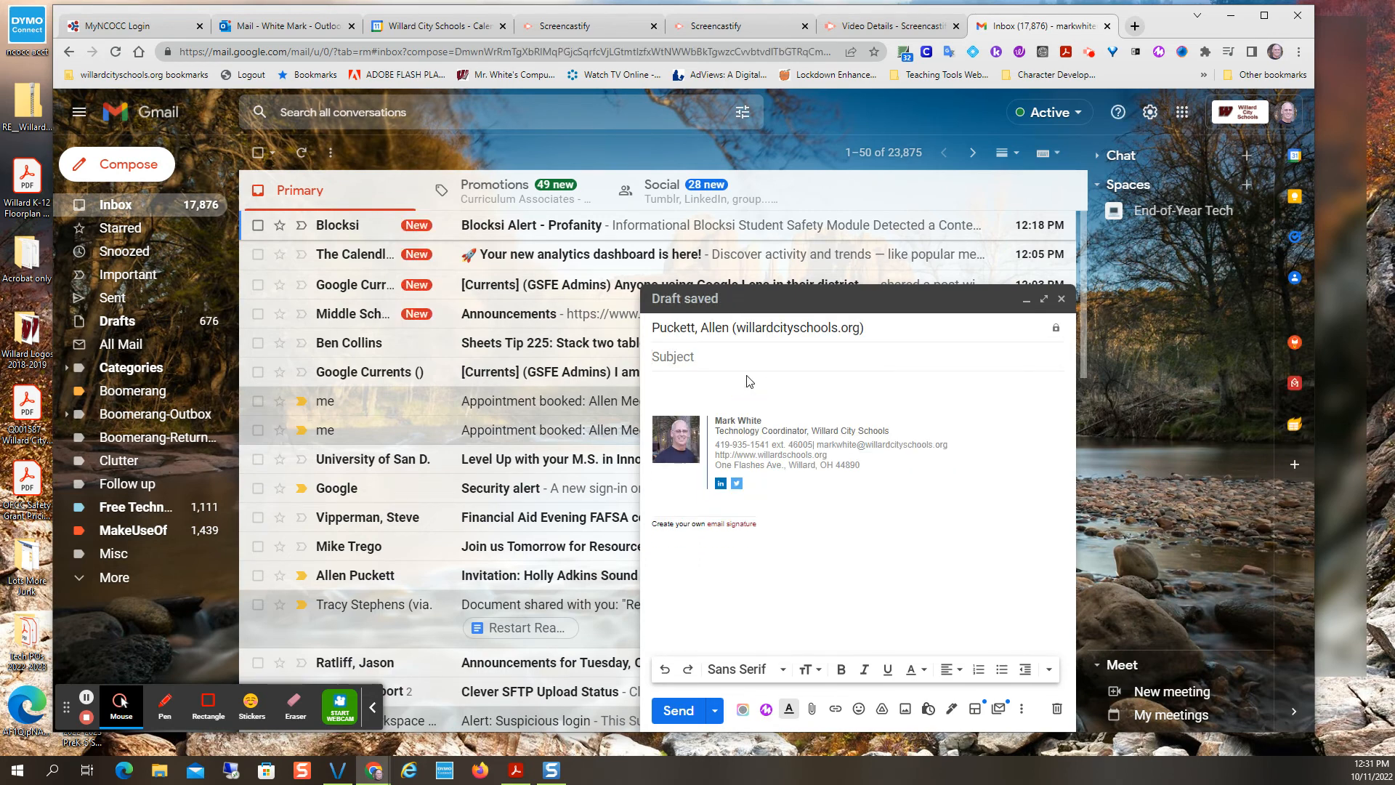
# Step: Enter the subject "conference", paste the copied booking page link into the message body and send the message
pyautogui.write('conference')
pyautogui.click(730, 380)
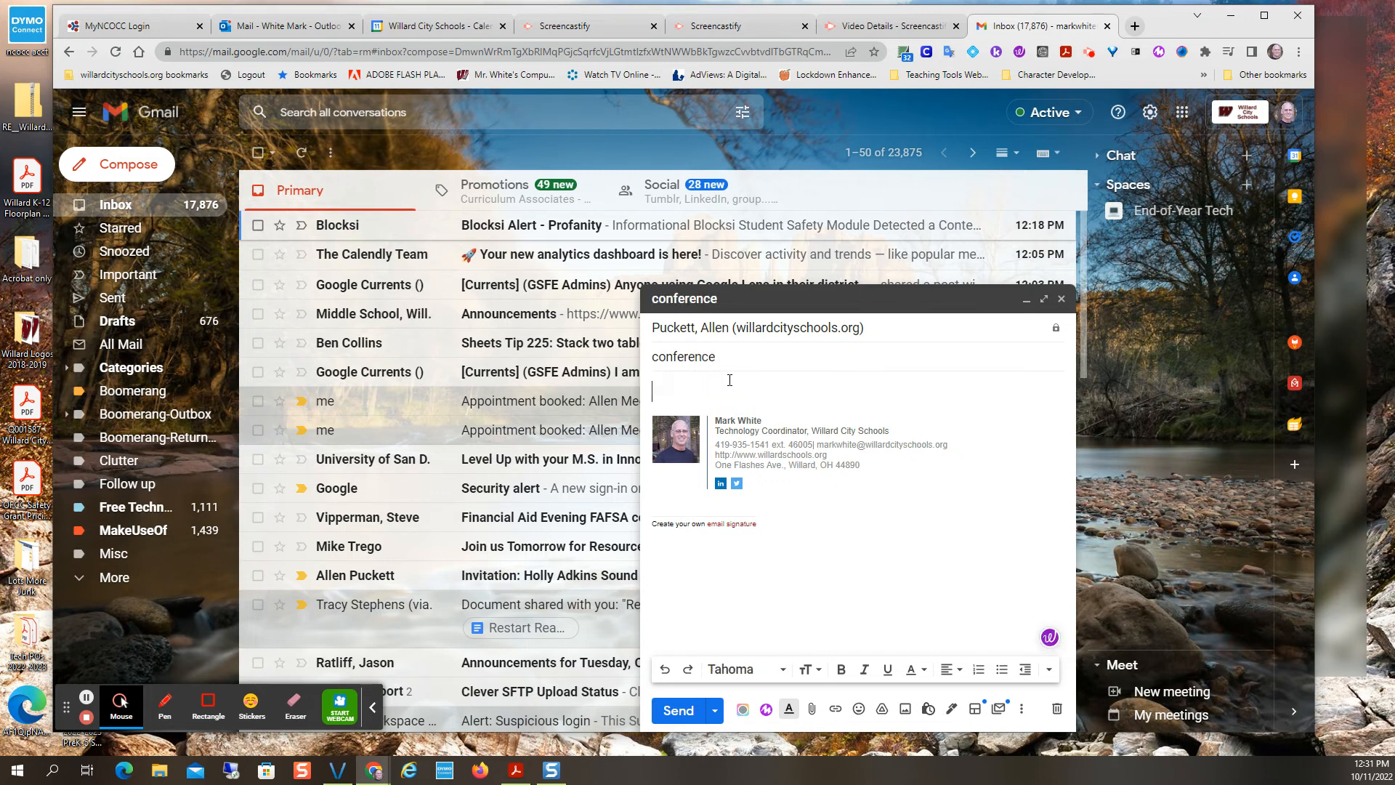
pyautogui.hotkey('ctrl', 'v')
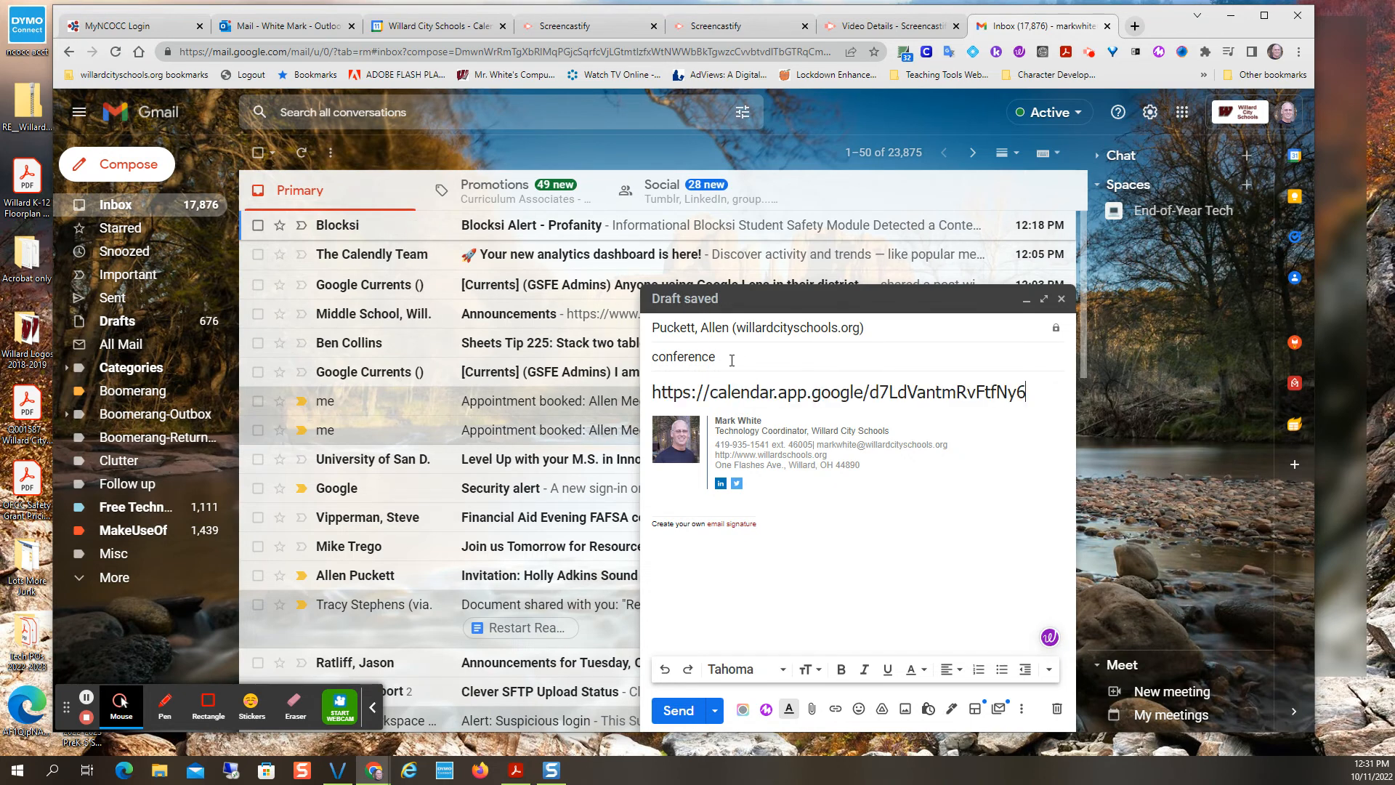
pyautogui.click(682, 710)
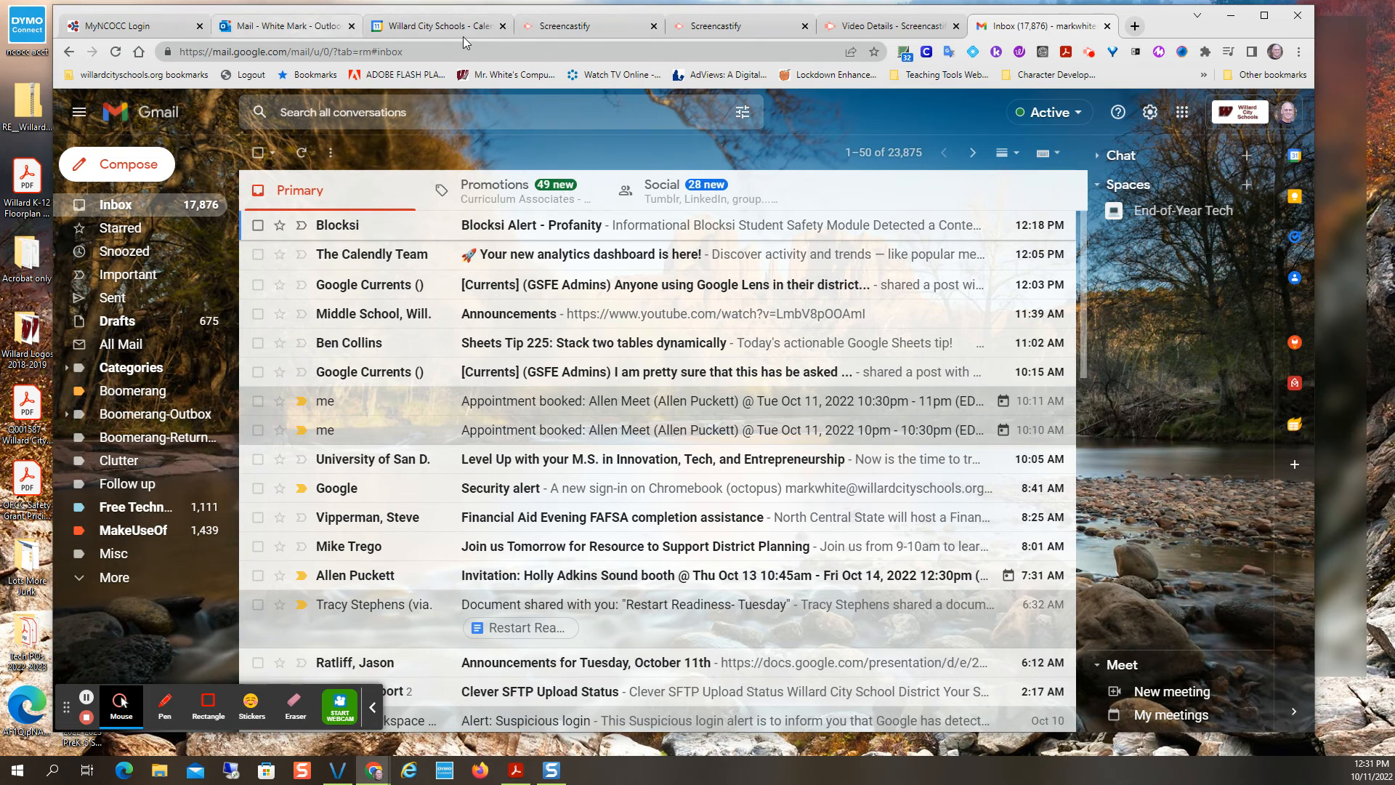
# Step: Switch back to Google Calendar and close the Parent/Teacher Conferences schedule's details
pyautogui.click(426, 29)
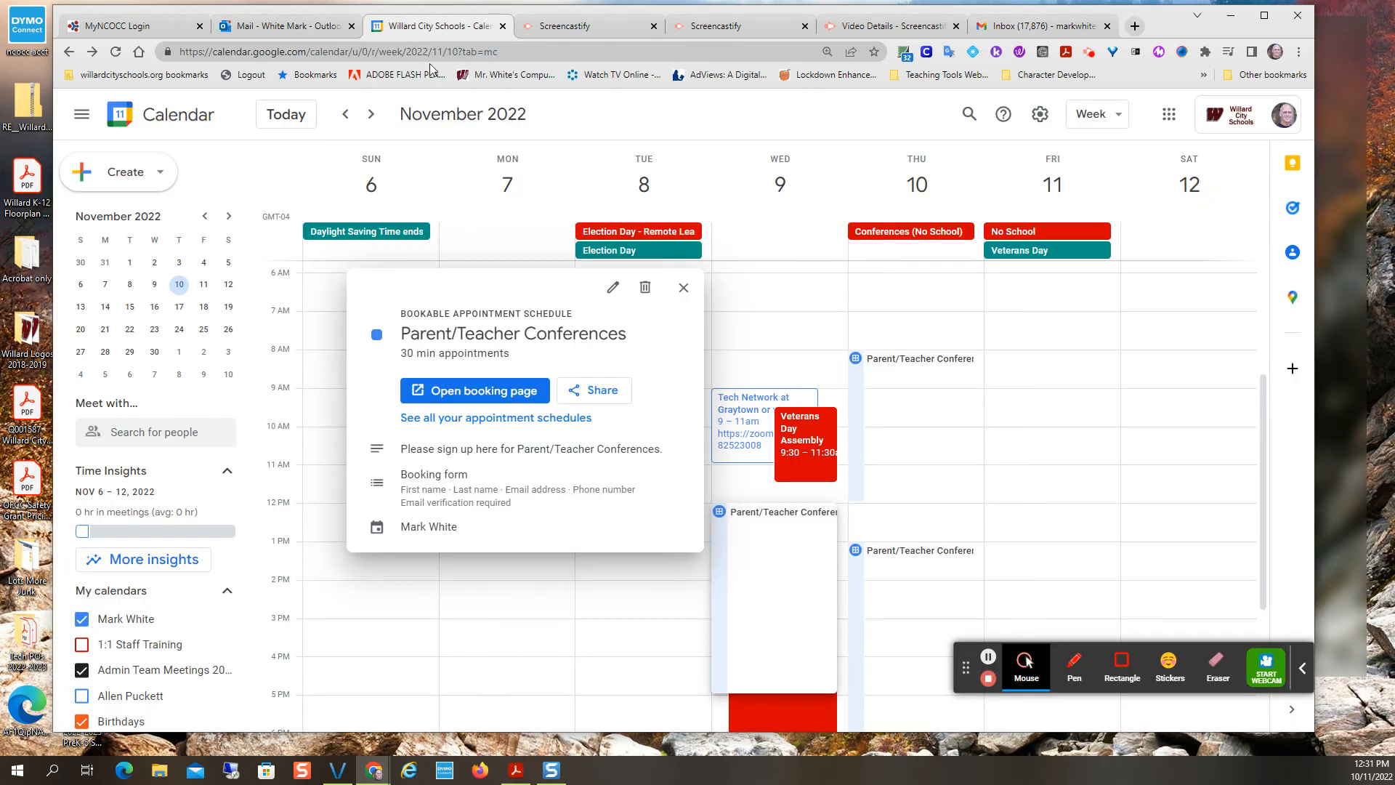
pyautogui.click(683, 288)
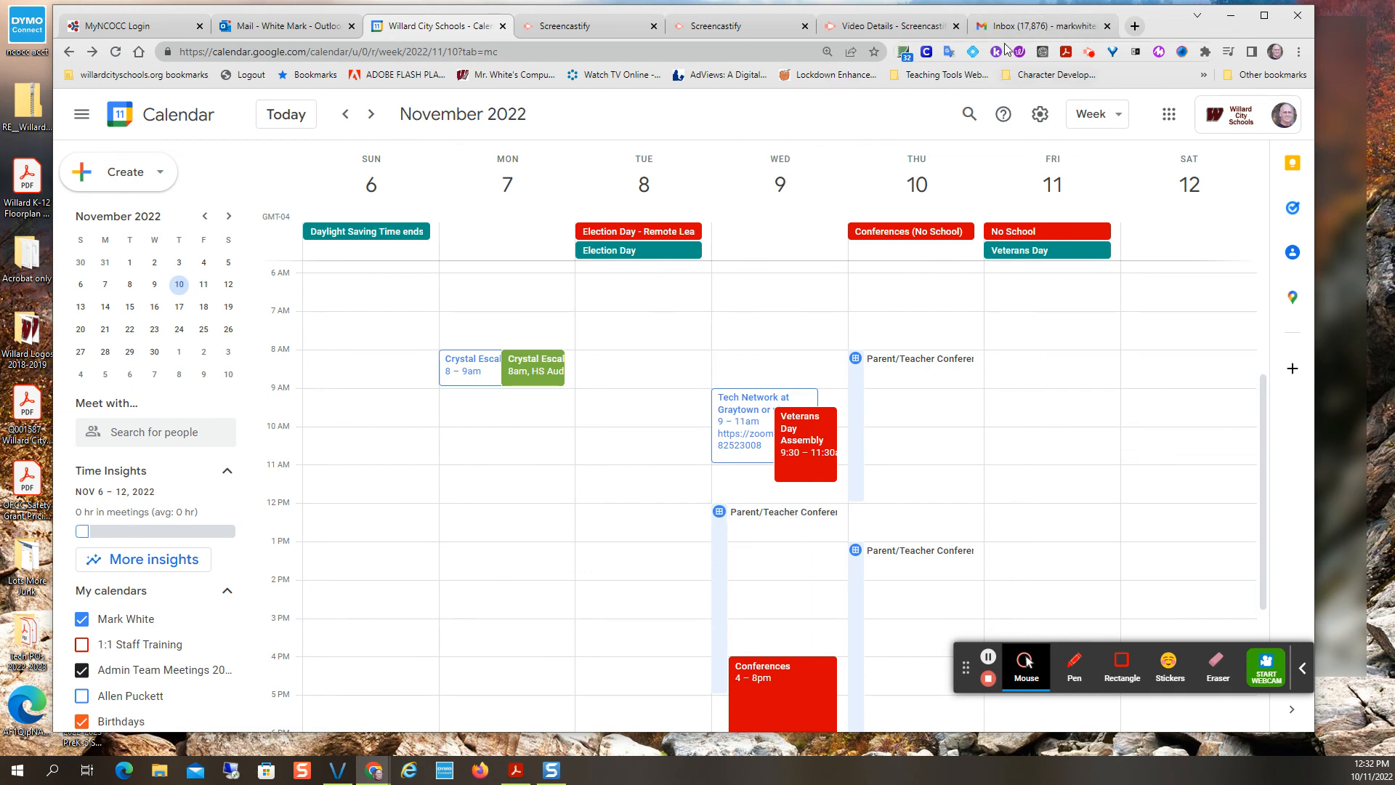
pyautogui.click(1021, 27)
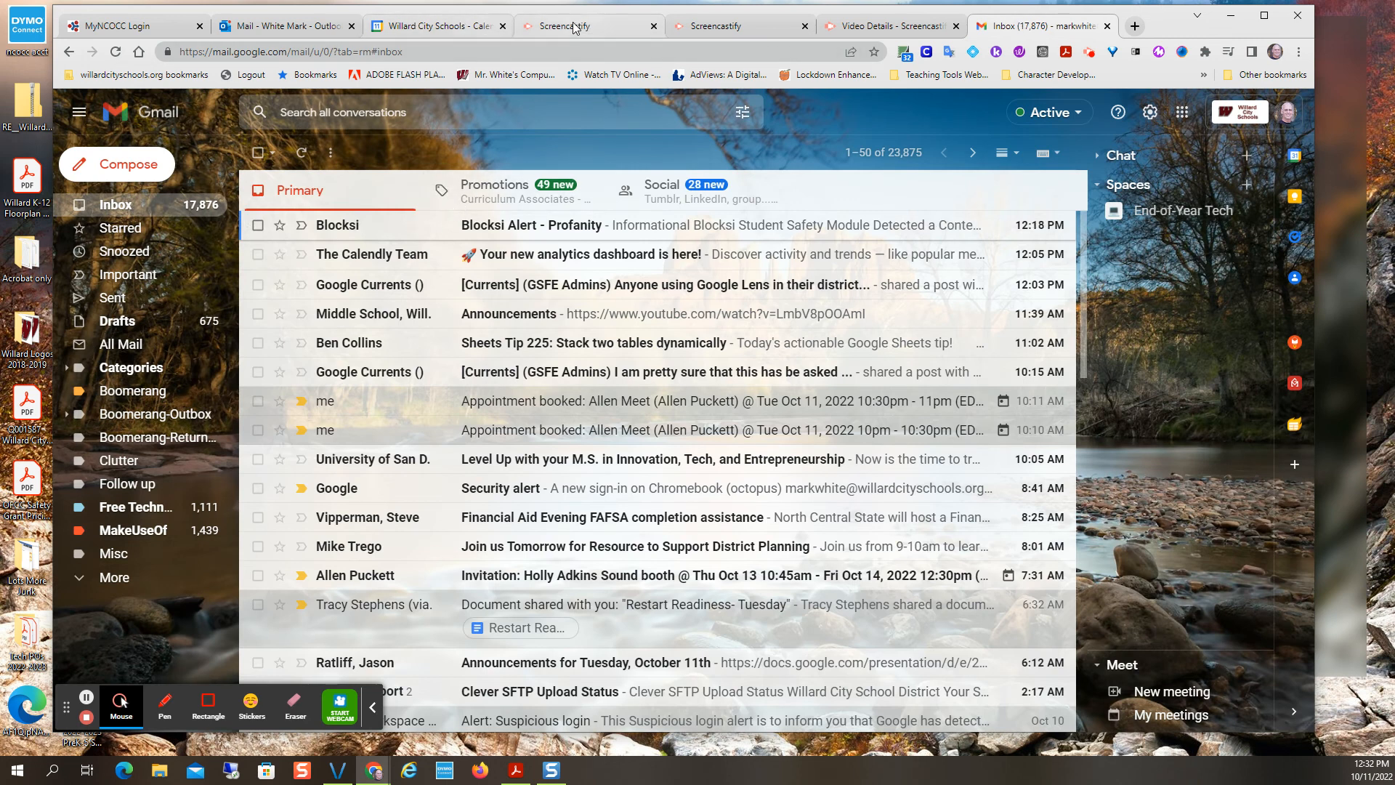
pyautogui.click(262, 27)
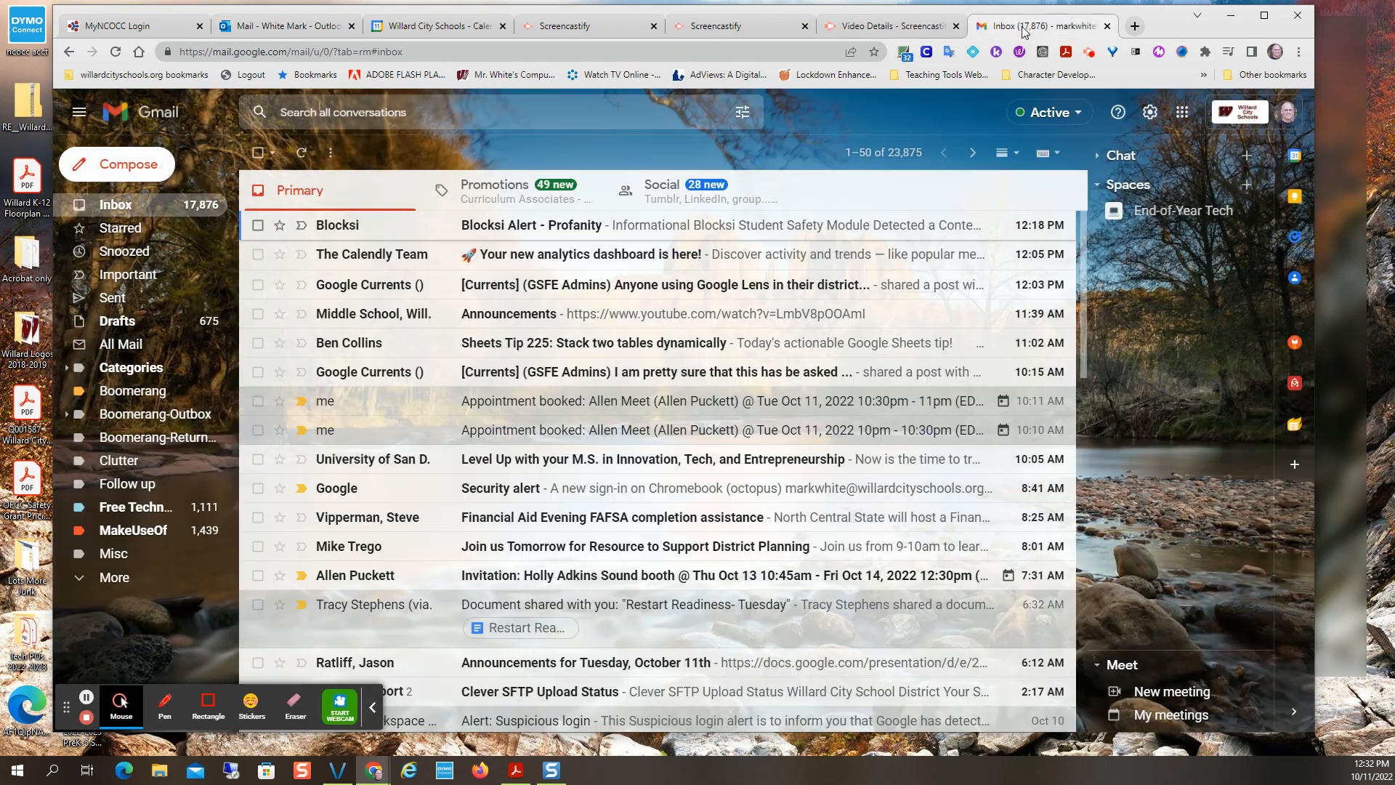
pyautogui.click(1032, 26)
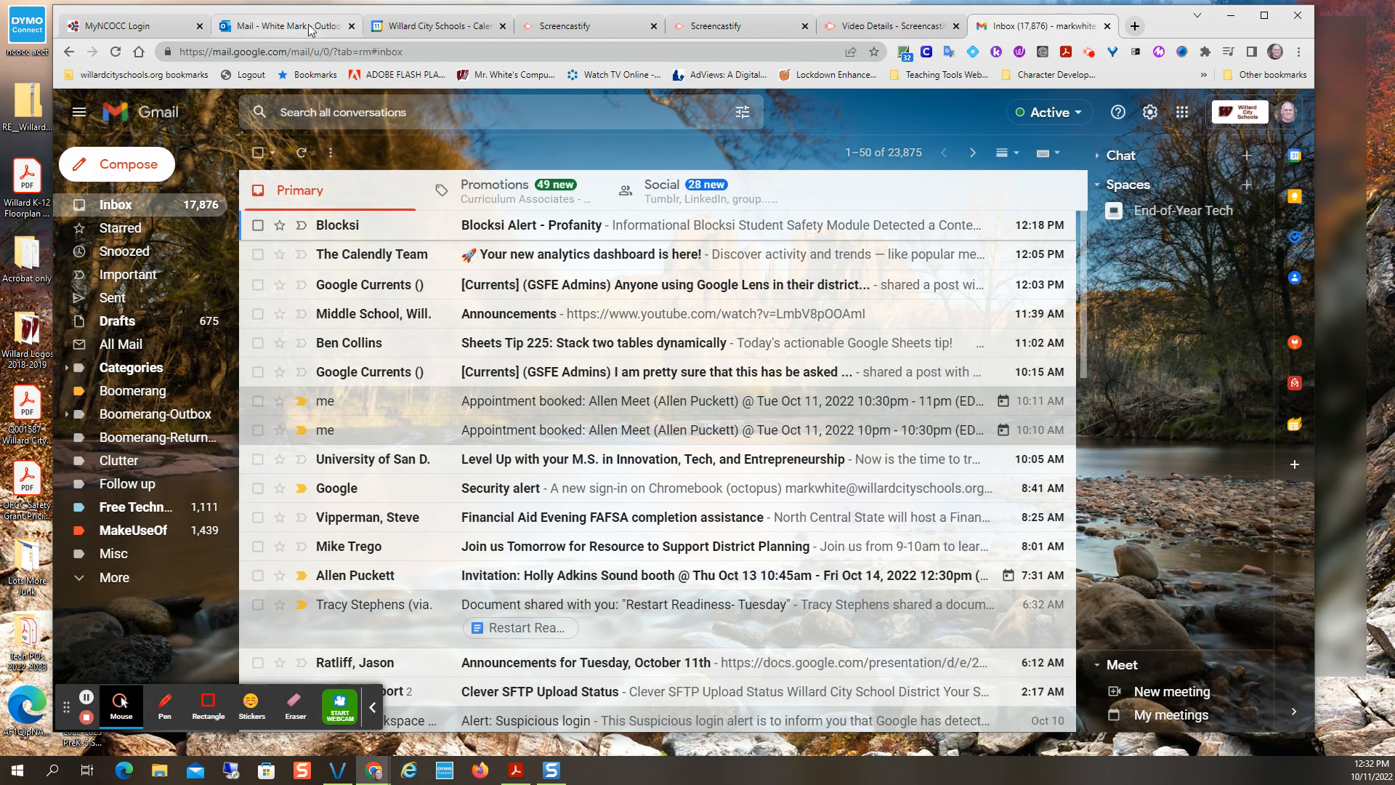
pyautogui.click(398, 28)
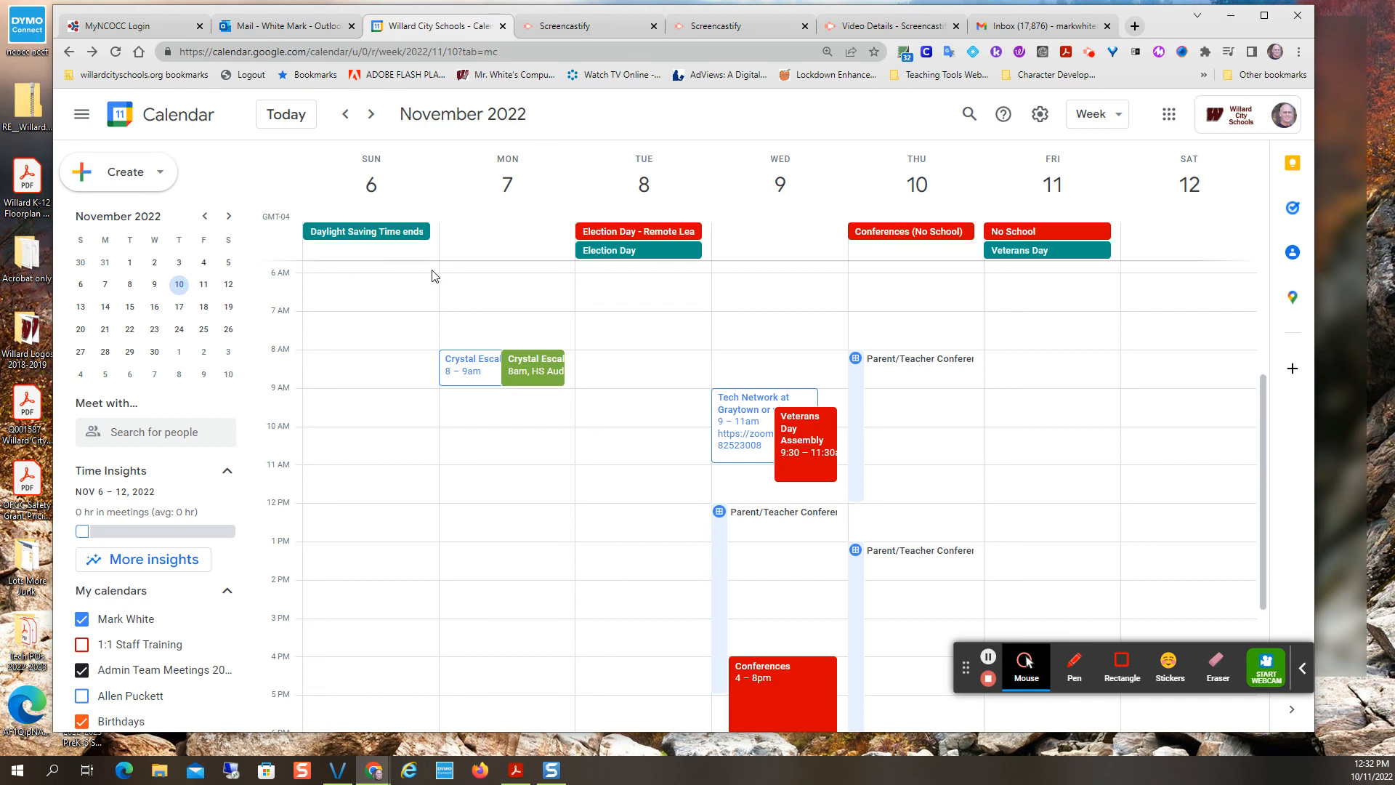